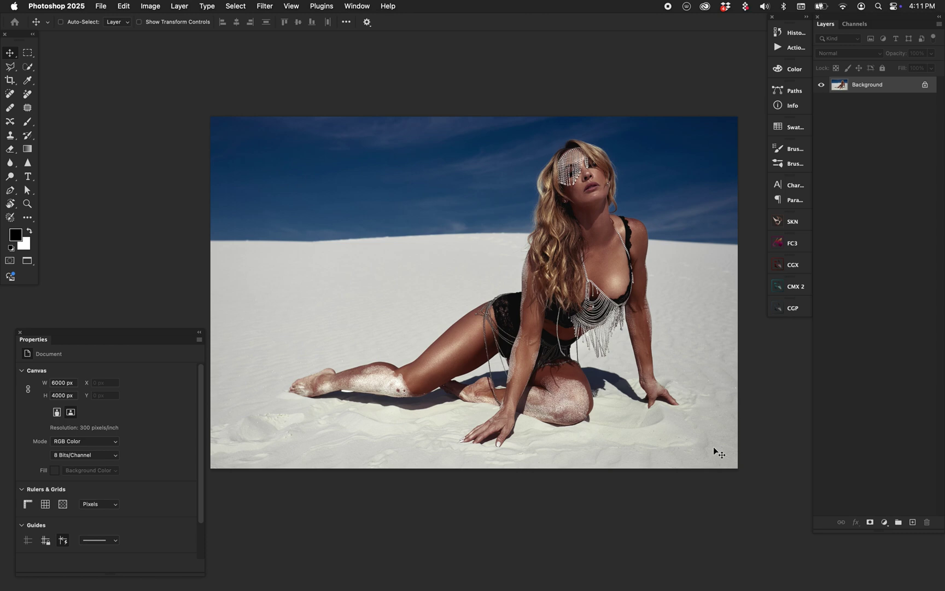
# - Duplicate the background layer and apply the HSB/HSL filter to the copy with input mode RGB and row order HSB
pyautogui.press('super+j')
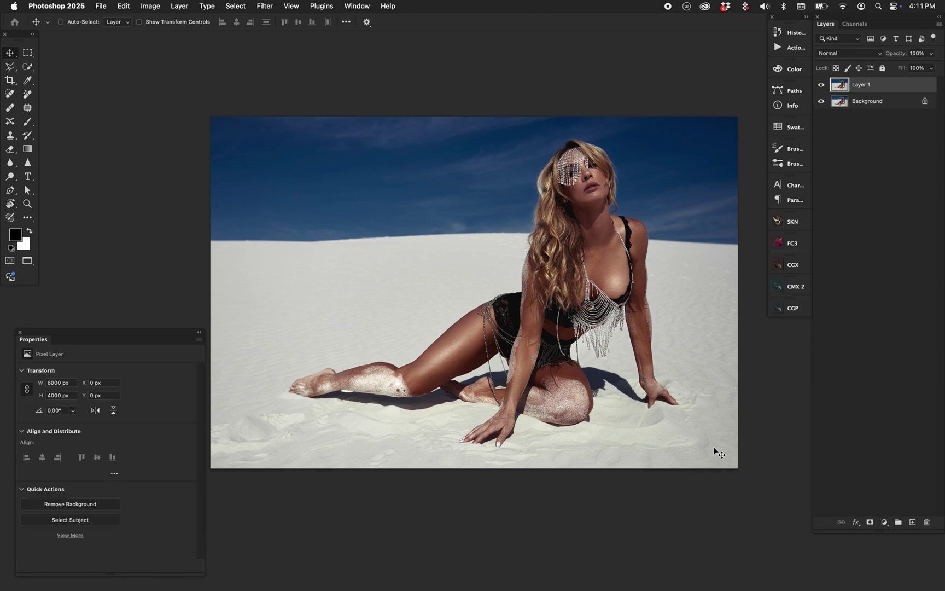
pyautogui.click(265, 6)
pyautogui.moveTo(345, 253)
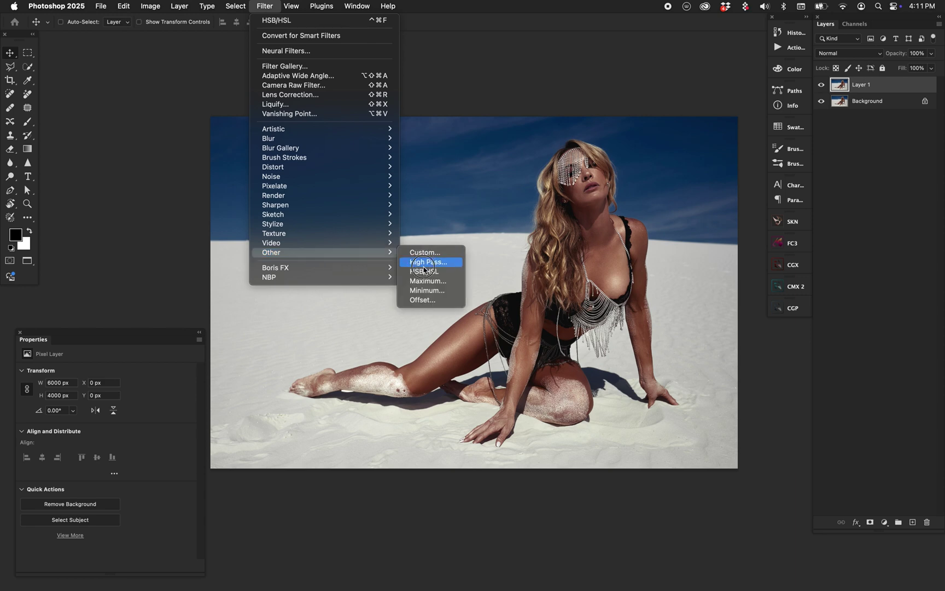
pyautogui.click(435, 272)
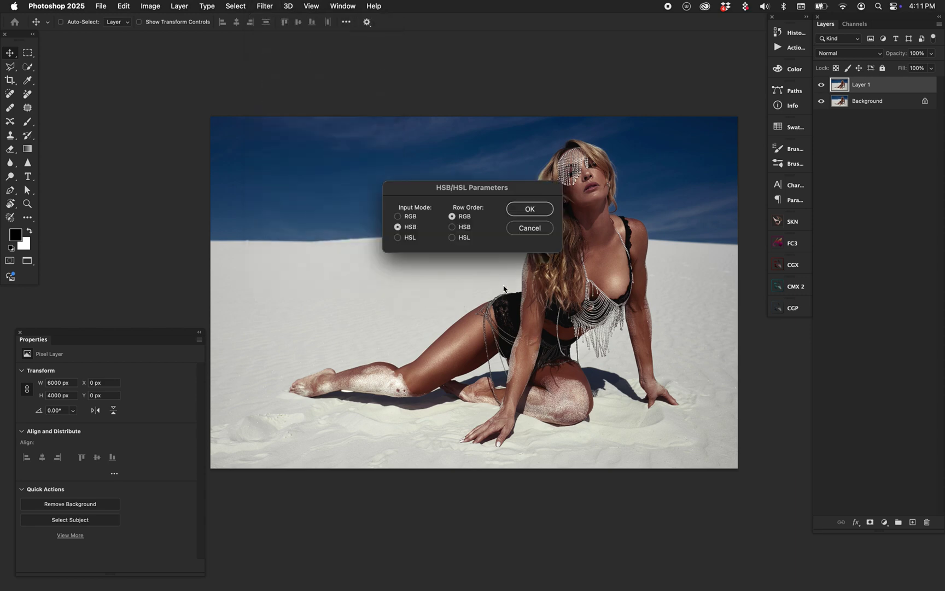
pyautogui.click(408, 217)
pyautogui.click(452, 227)
pyautogui.click(538, 210)
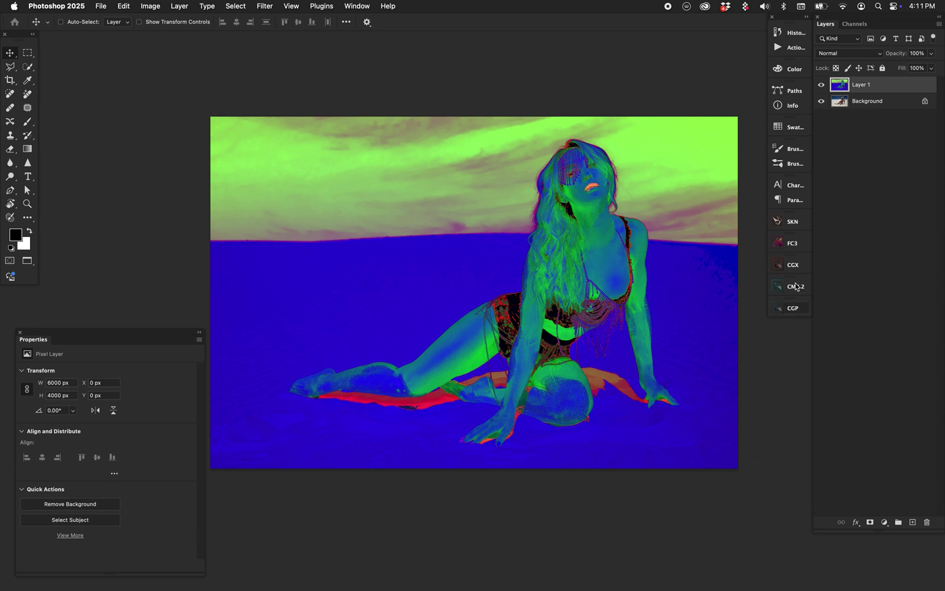
# - Examine the Red, Green and Blue channels of the converted layer one at a time
pyautogui.click(854, 24)
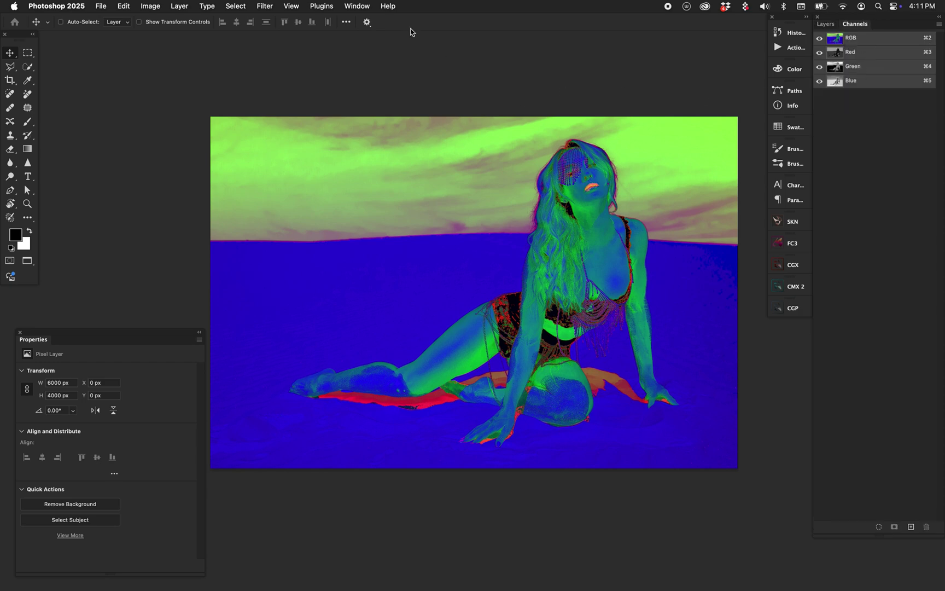
pyautogui.click(357, 6)
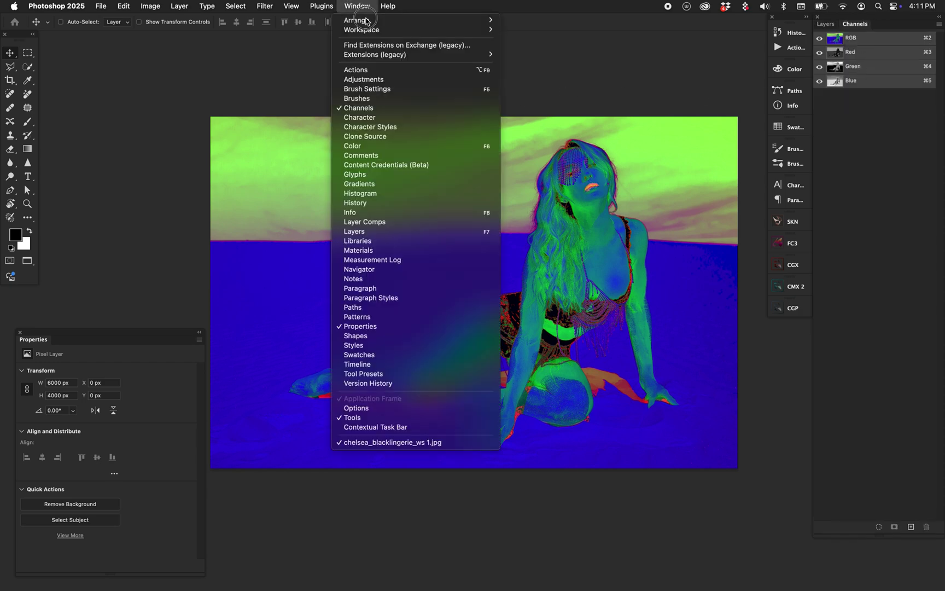
pyautogui.click(412, 108)
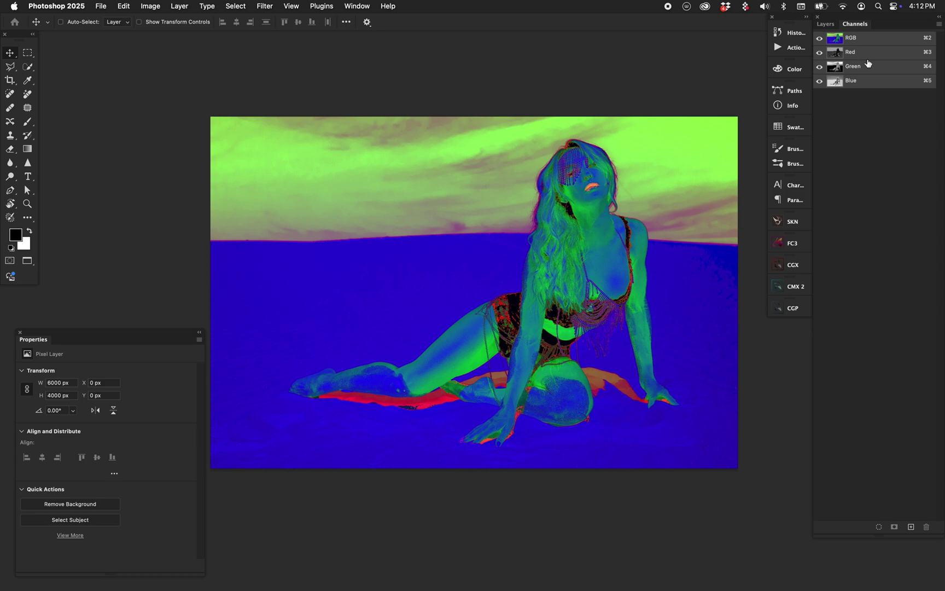
pyautogui.click(836, 54)
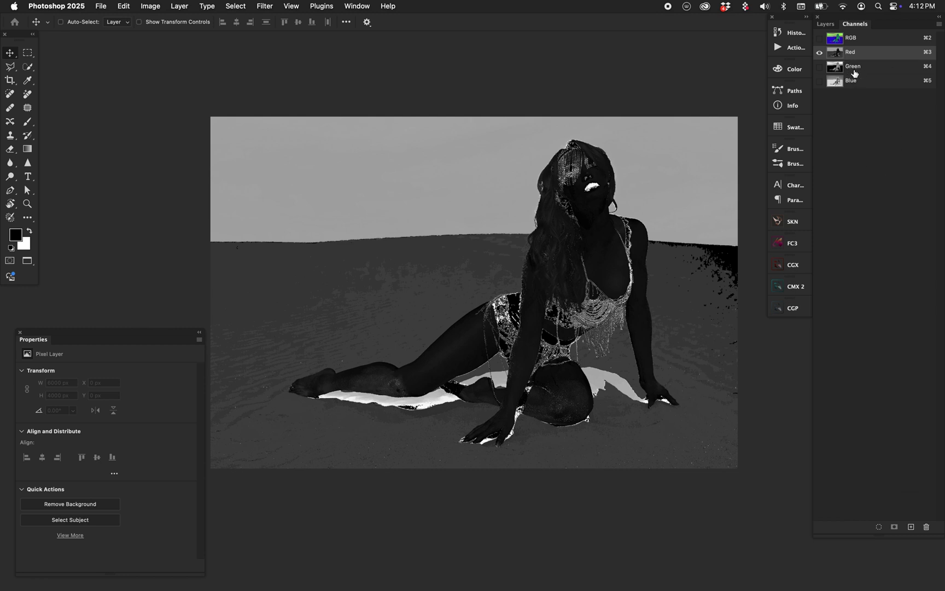
pyautogui.click(836, 66)
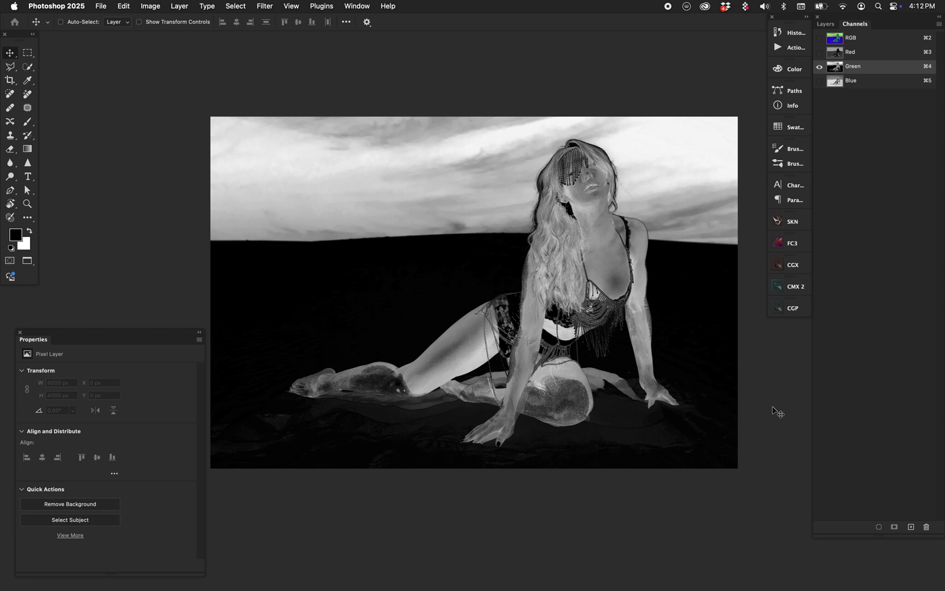
pyautogui.click(847, 83)
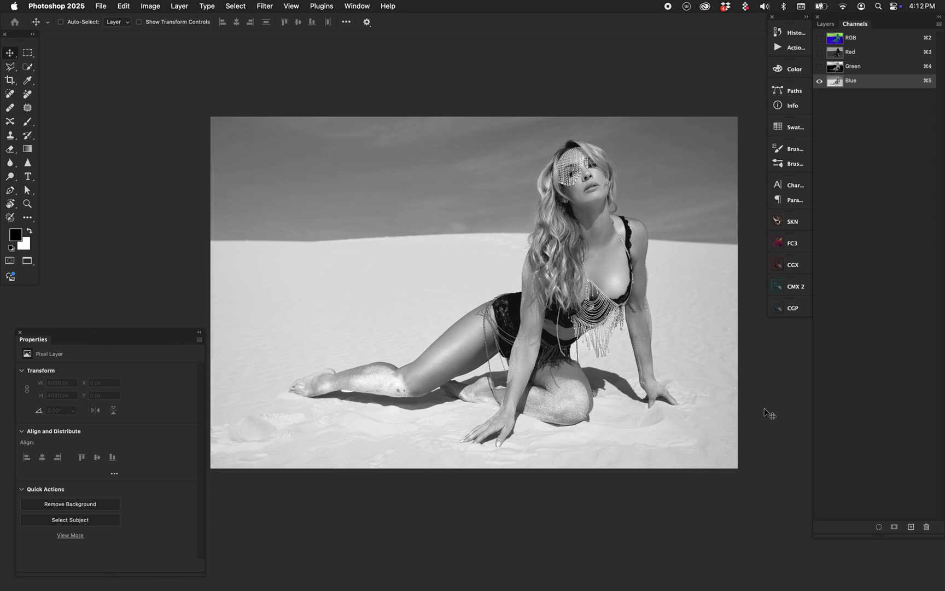
# - Open a Levels adjustment on the Green channel only and keep the image clear of the dialog
pyautogui.press('super+4')
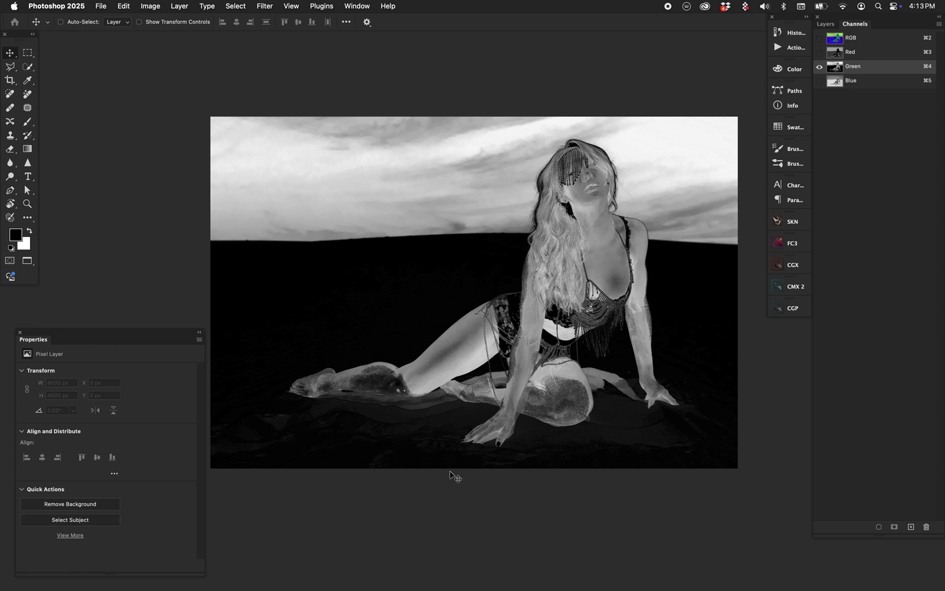
pyautogui.press('super+l')
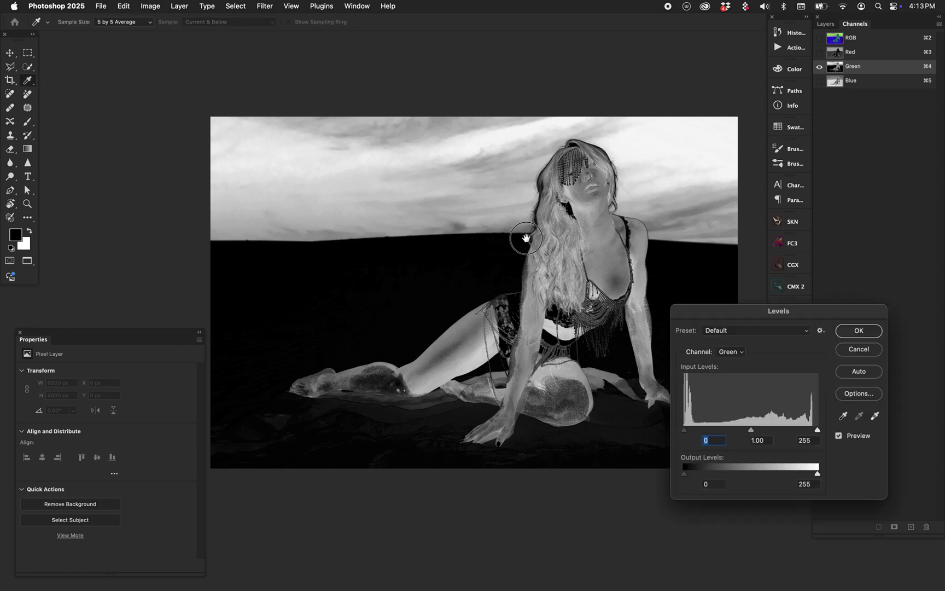
pyautogui.moveTo(521, 238); pyautogui.dragTo(461, 204)
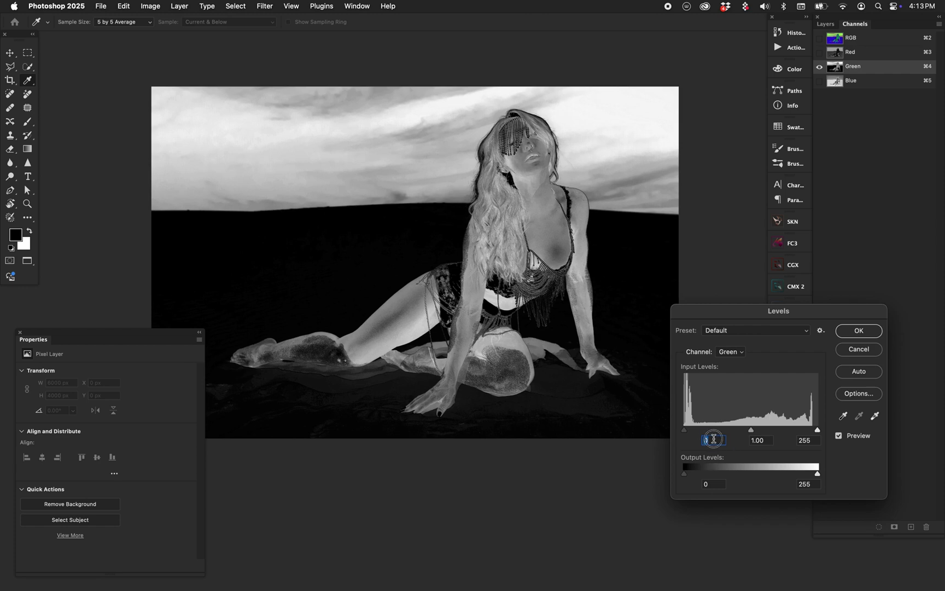
# - Try raising the Green channel's black input level to 75, reset it to 0, and test the white input level
pyautogui.moveTo(684, 430); pyautogui.dragTo(723, 431)
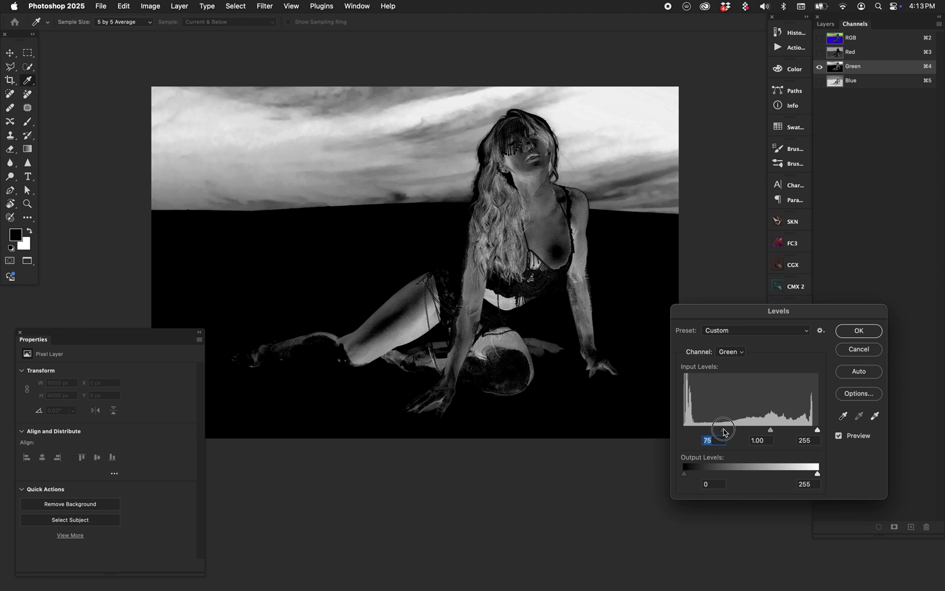
pyautogui.moveTo(723, 431); pyautogui.dragTo(671, 430)
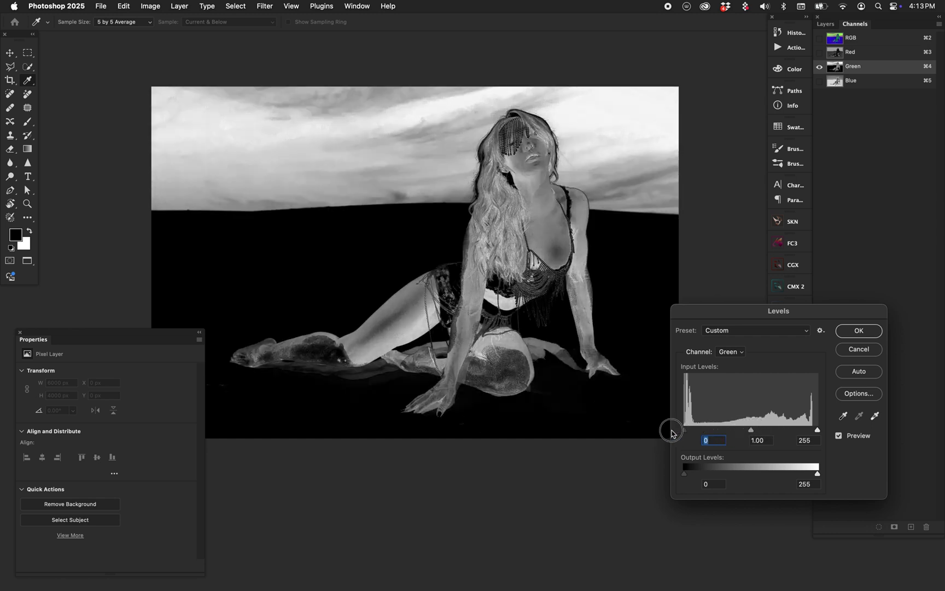
pyautogui.moveTo(818, 432)
pyautogui.mouseDown()
pyautogui.moveTo(741, 433)
pyautogui.moveTo(820, 432)
pyautogui.mouseUp()
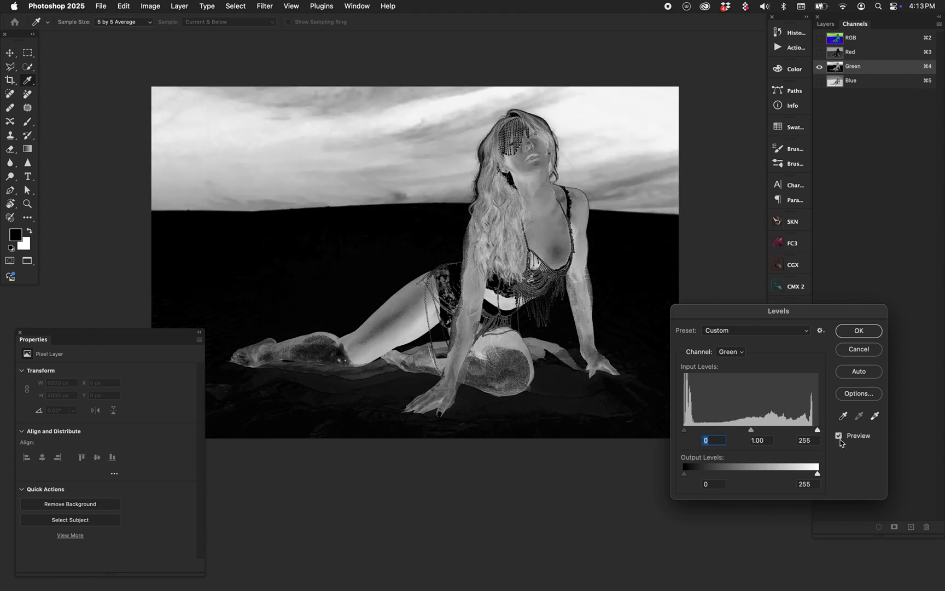
# - Set the Green channel's input levels to 25 for black and 230 for white, and compare with the preview off and on
pyautogui.doubleClick(710, 440)
pyautogui.write('25')
pyautogui.doubleClick(809, 440)
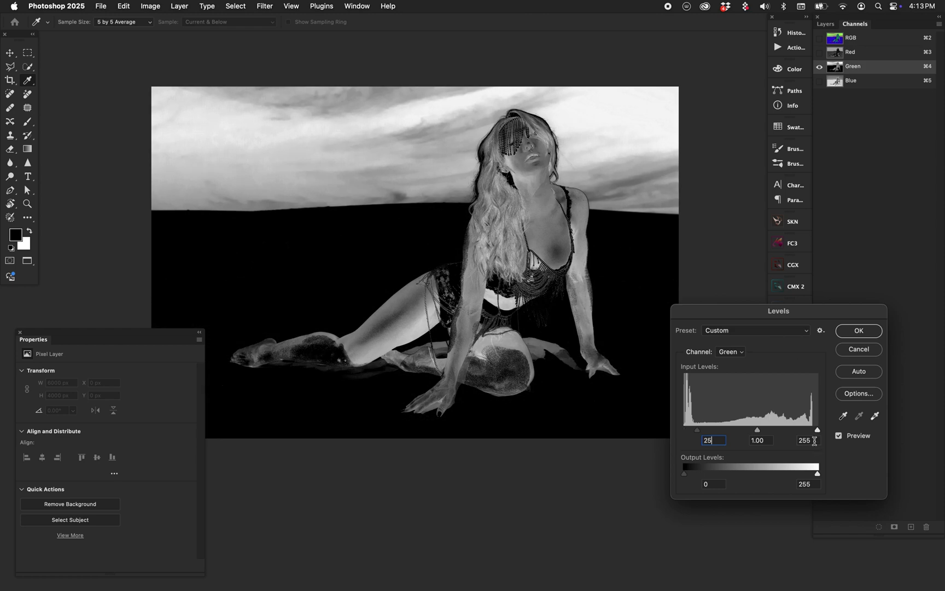
pyautogui.write('230')
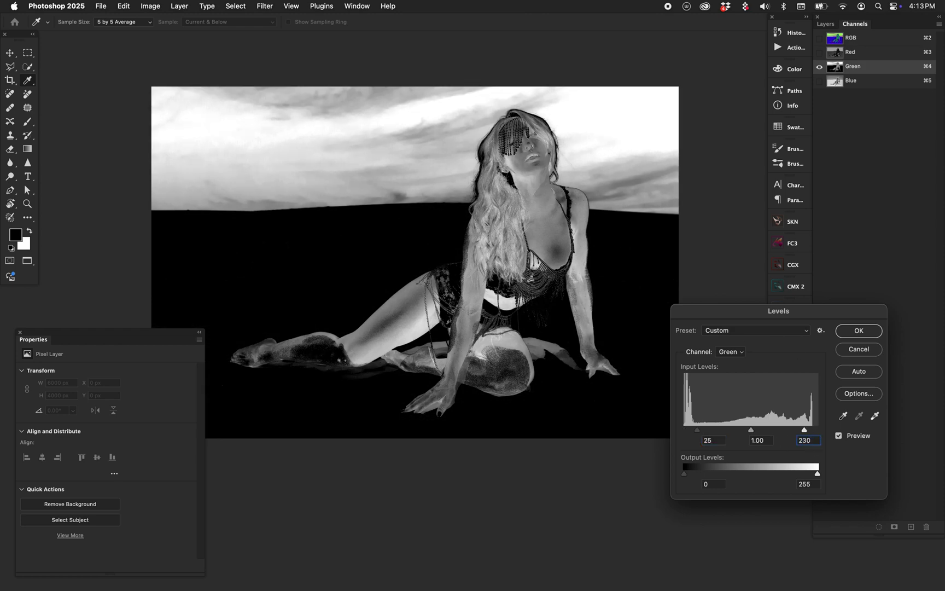
pyautogui.click(839, 436)
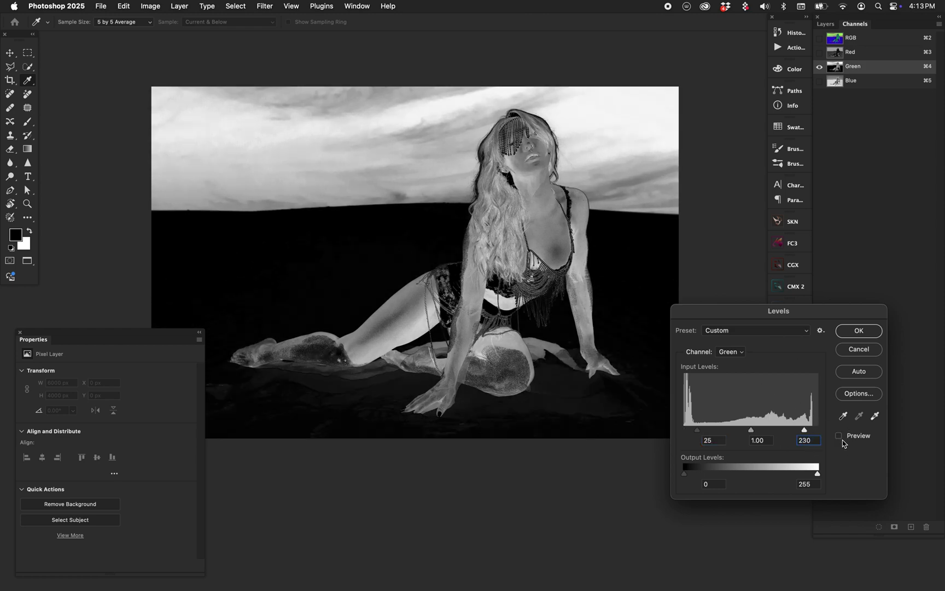
pyautogui.click(841, 436)
pyautogui.click(840, 436)
pyautogui.click(841, 436)
# - Set the Green channel's input levels to 30 for black and 225 for white, compare the preview, and apply the Levels adjustment
pyautogui.doubleClick(808, 440)
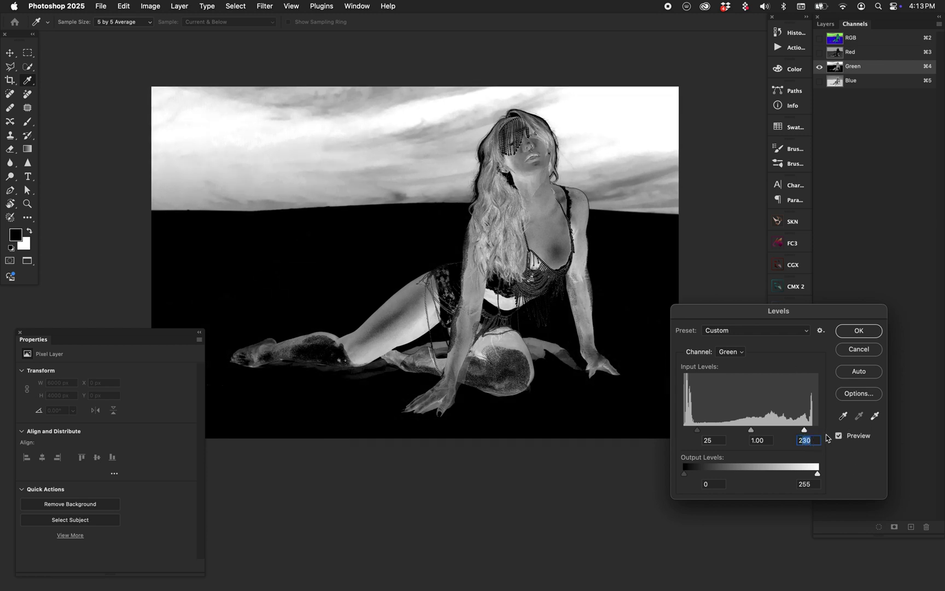
pyautogui.write('225')
pyautogui.write('30')
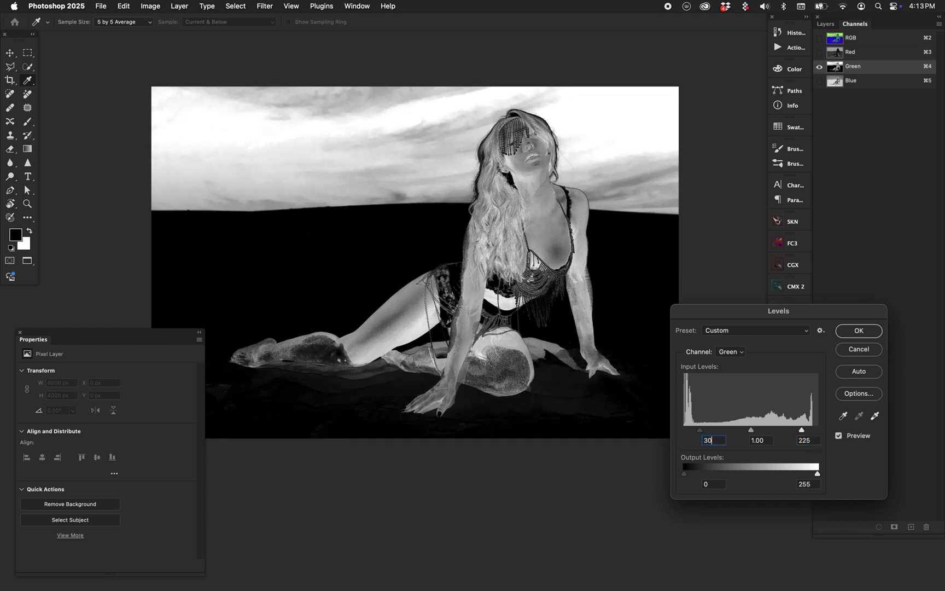
pyautogui.click(839, 437)
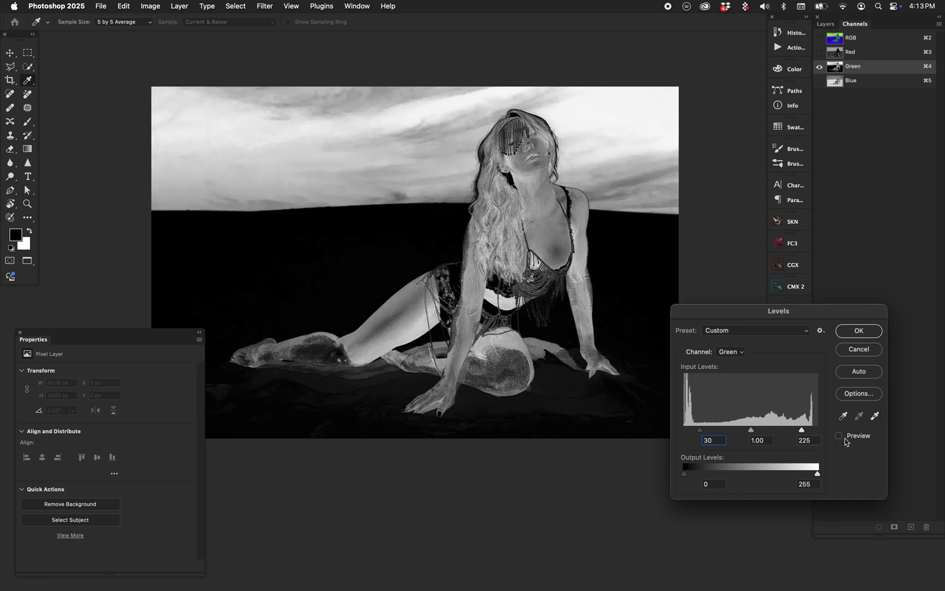
pyautogui.click(839, 437)
pyautogui.click(839, 436)
pyautogui.click(839, 437)
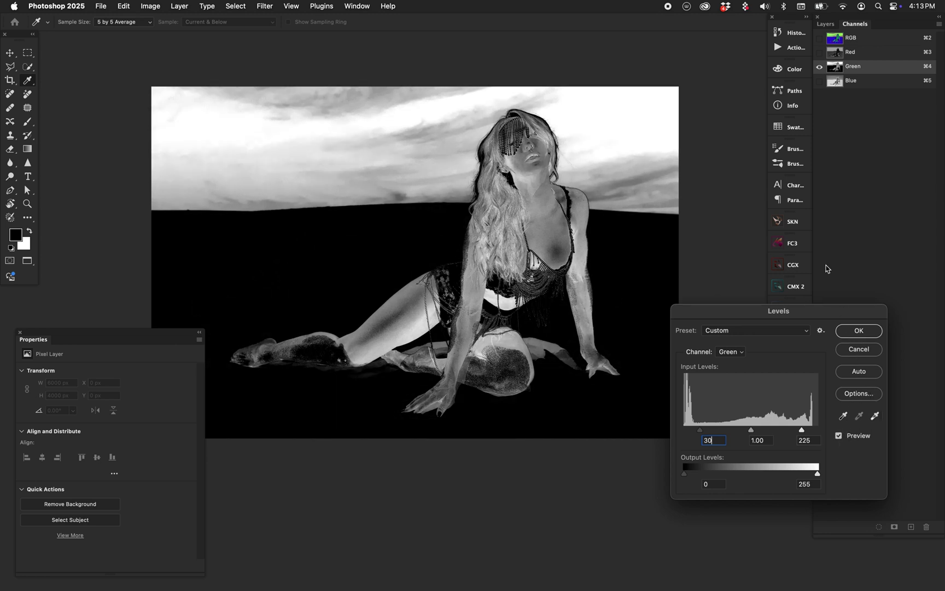
pyautogui.click(849, 334)
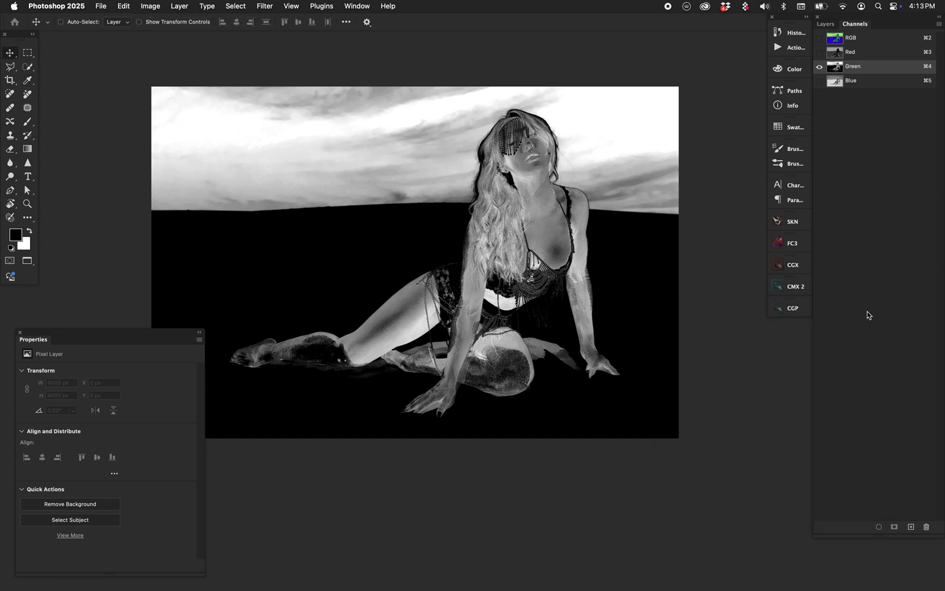
# - Restore the RGB composite and convert Layer 1 back using the HSB/HSL filter with input mode HSB and row order RGB
pyautogui.click(855, 41)
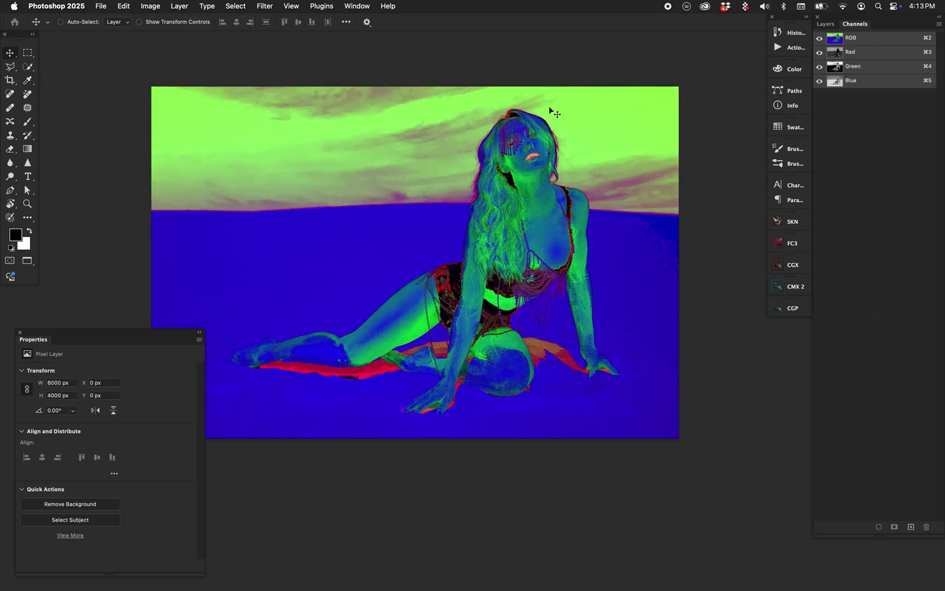
pyautogui.click(825, 24)
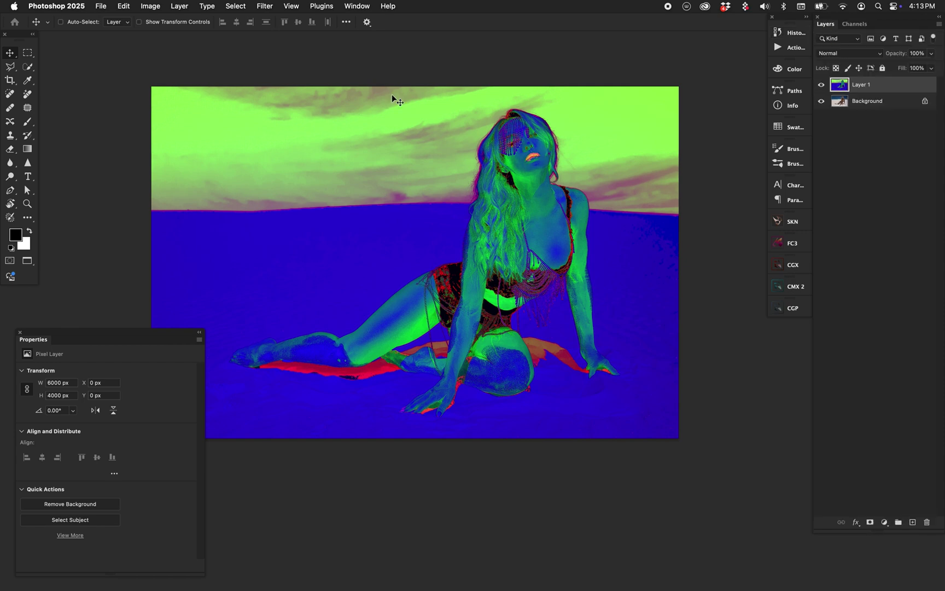
pyautogui.click(266, 8)
pyautogui.moveTo(338, 252)
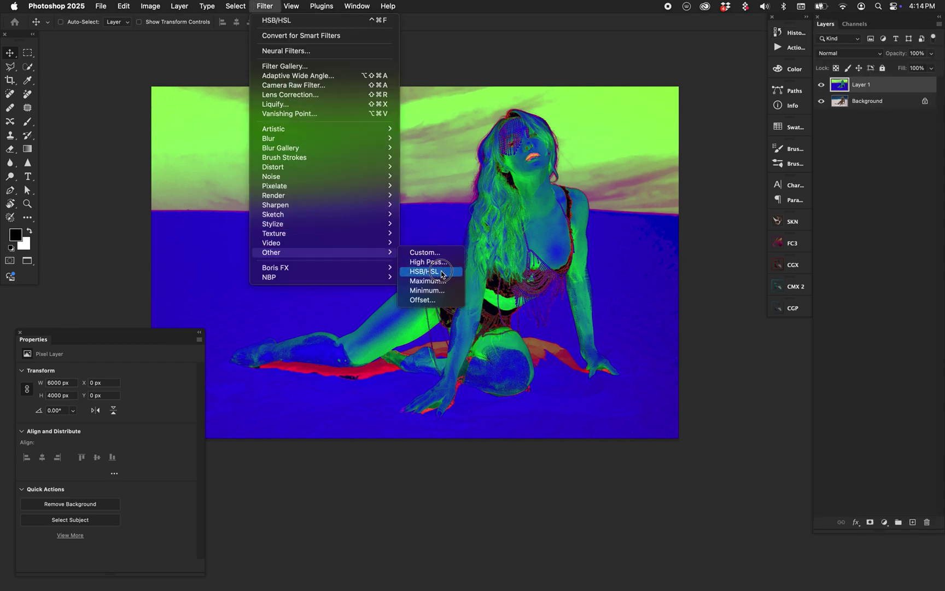
pyautogui.click(442, 271)
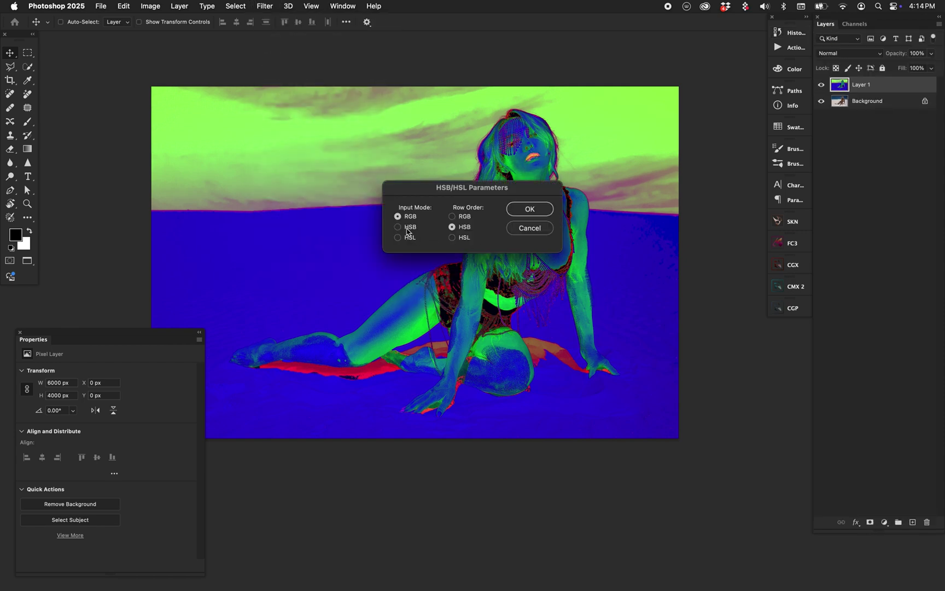
pyautogui.click(405, 227)
pyautogui.click(452, 216)
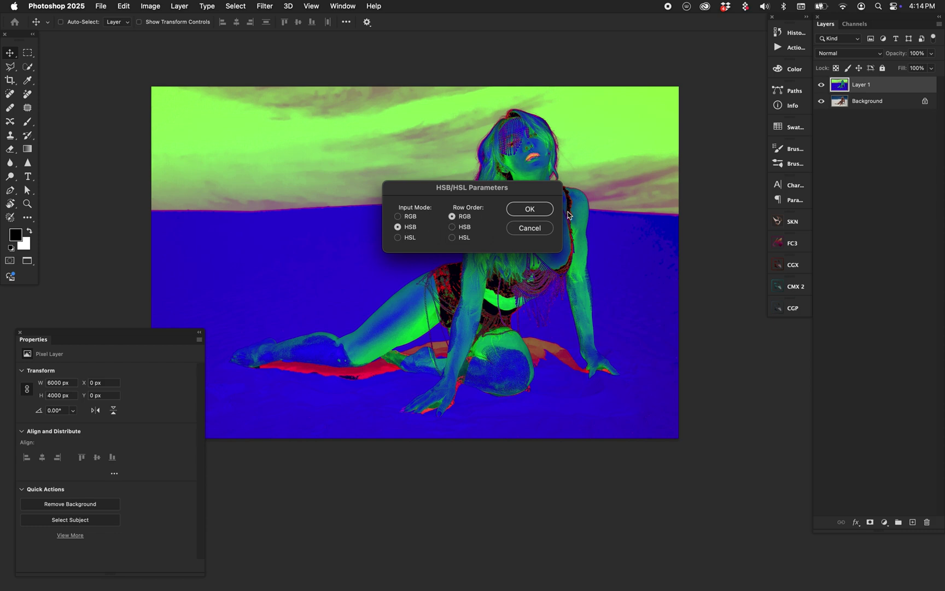
pyautogui.click(540, 208)
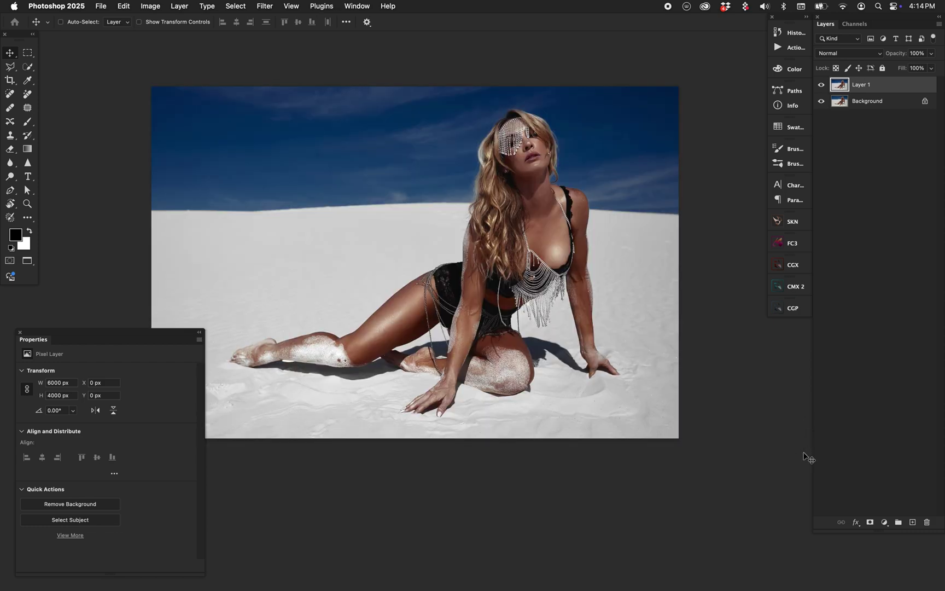
# - Enlarge the portrait and compare it with Layer 1 hidden and shown to judge the saturation change
pyautogui.press('super+equal')
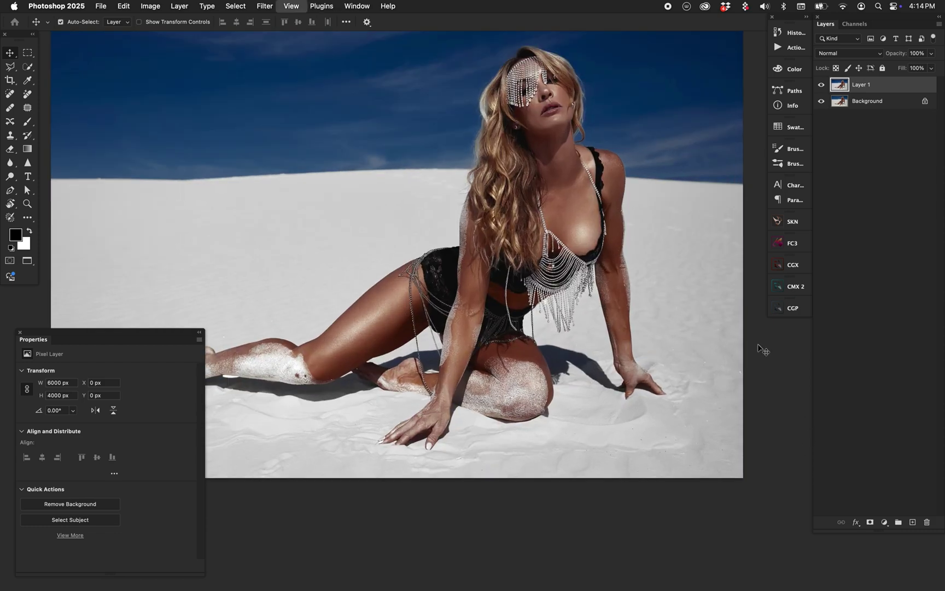
pyautogui.press('super+equal')
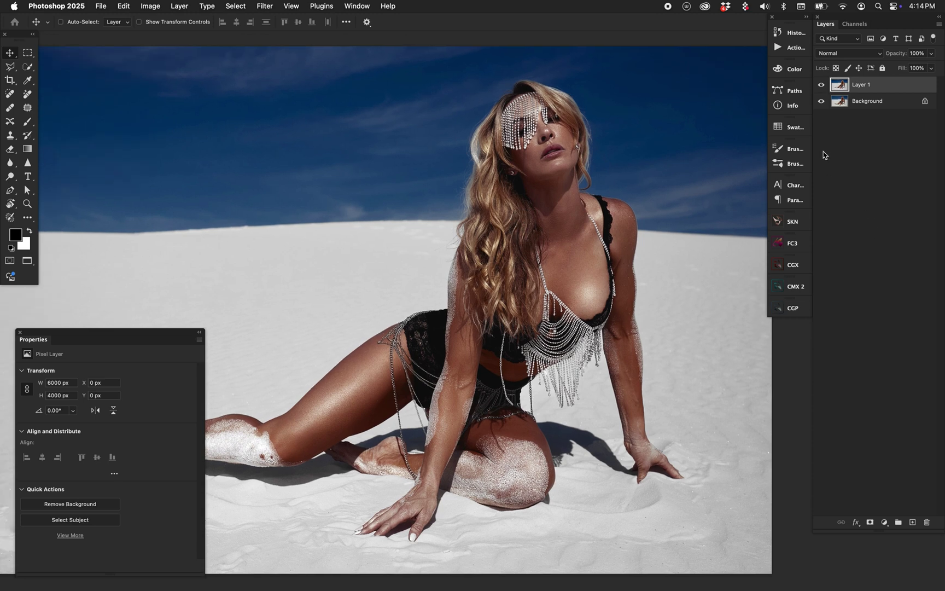
pyautogui.click(822, 85)
pyautogui.click(821, 84)
pyautogui.click(822, 85)
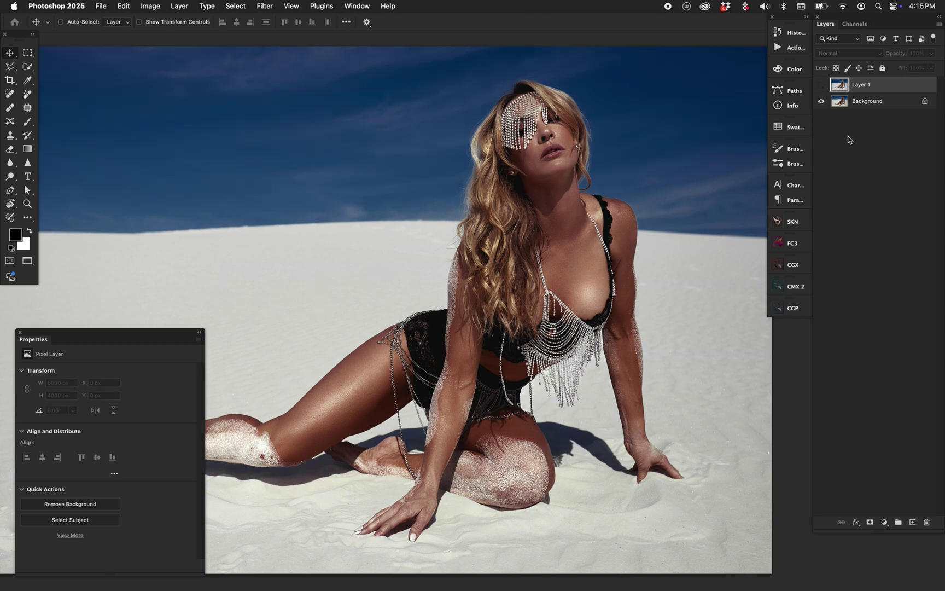
pyautogui.click(821, 85)
pyautogui.click(821, 85)
# - Examine the legs and surrounding sand up close, comparing the original with the adjusted Layer 1
pyautogui.scroll(-5, 636, 164)
pyautogui.hscroll(-4, 635, 164)
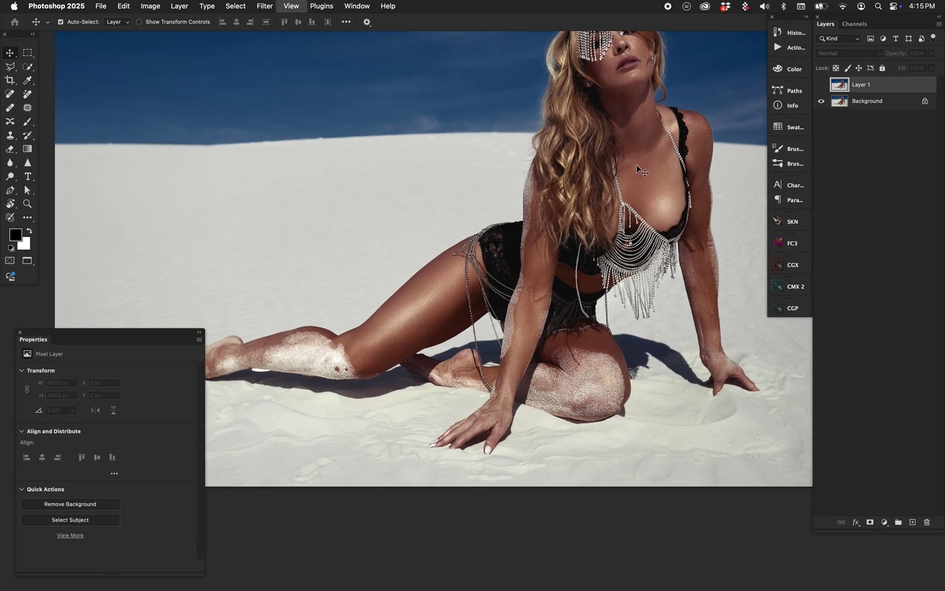
pyautogui.scroll(5, 289, 336)
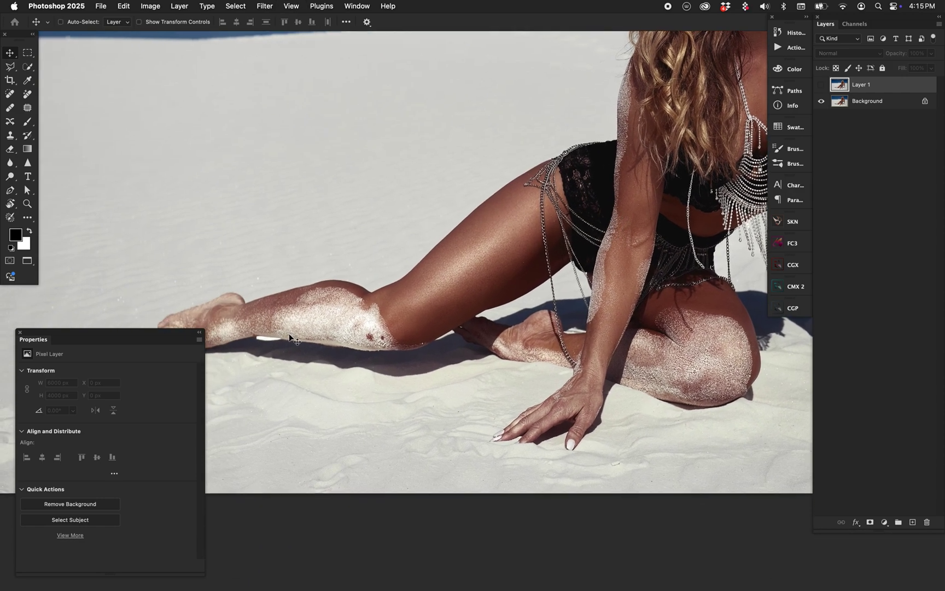
pyautogui.click(820, 85)
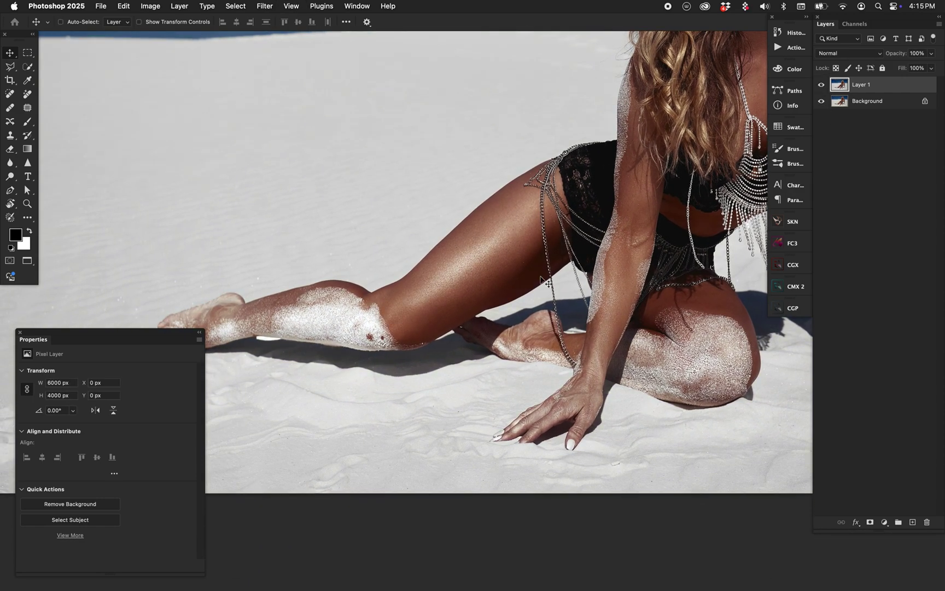
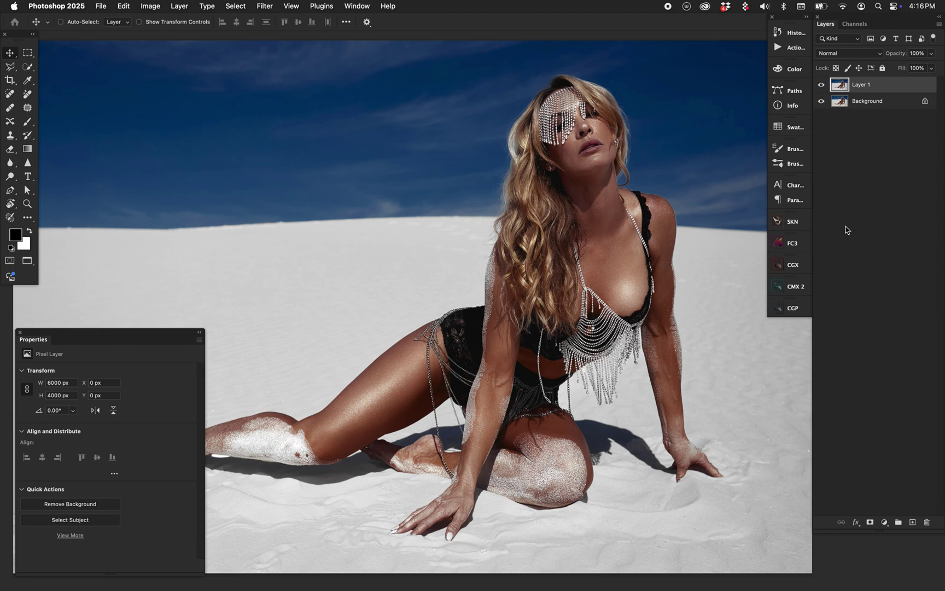
pyautogui.click(821, 84)
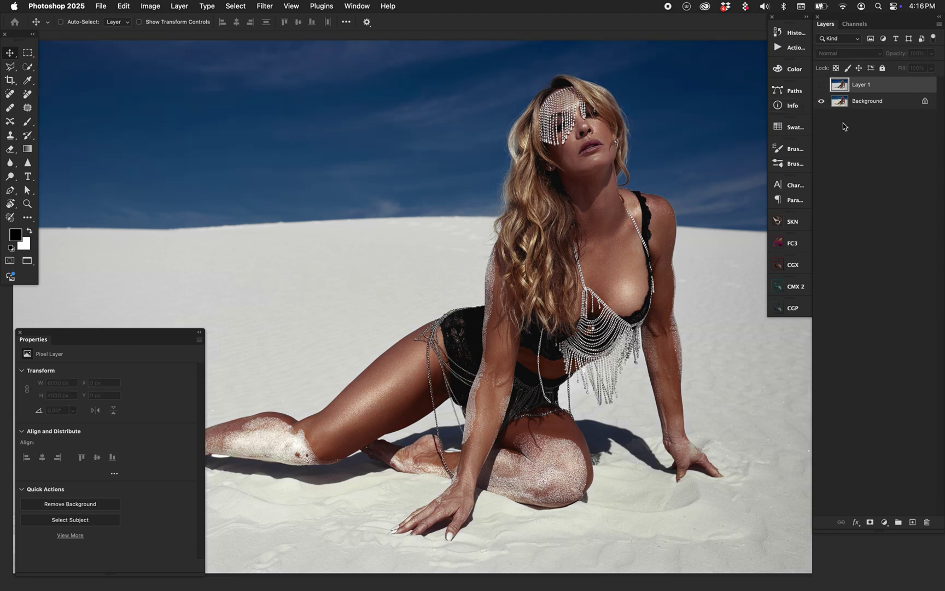
pyautogui.click(821, 85)
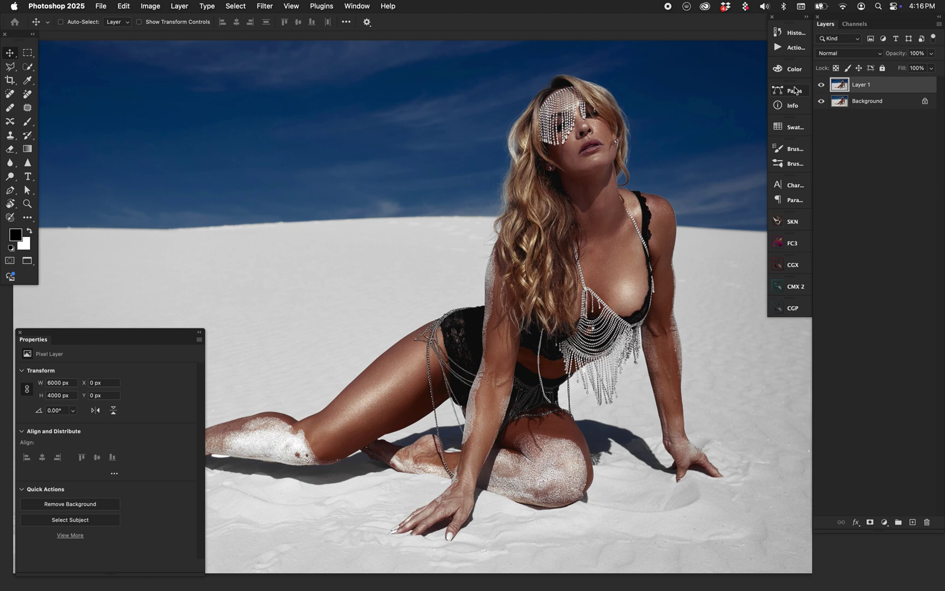
# - Hide Layer 1 and duplicate the Background layer
pyautogui.press('BackSpace')
pyautogui.press('super+z')
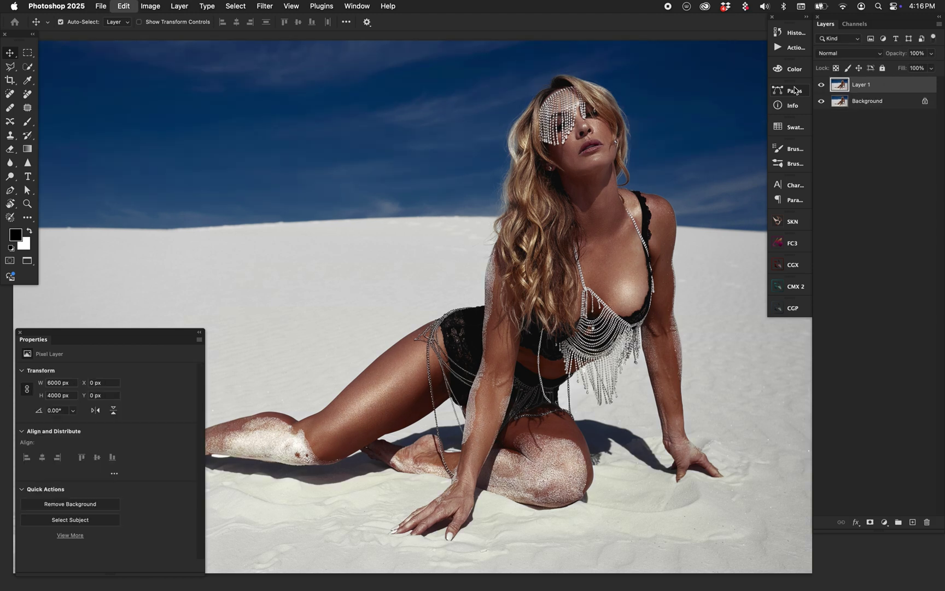
pyautogui.click(848, 105)
pyautogui.press('super+j')
# - Convert the Background copy with the HSB/HSL filter using input mode RGB and row order HSB
pyautogui.click(276, 5)
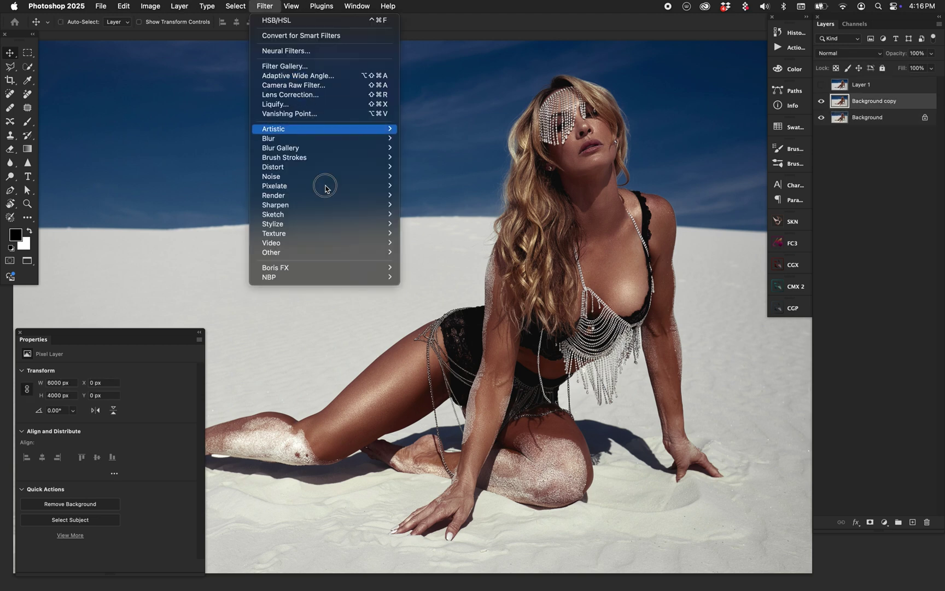
pyautogui.moveTo(378, 252)
pyautogui.click(425, 272)
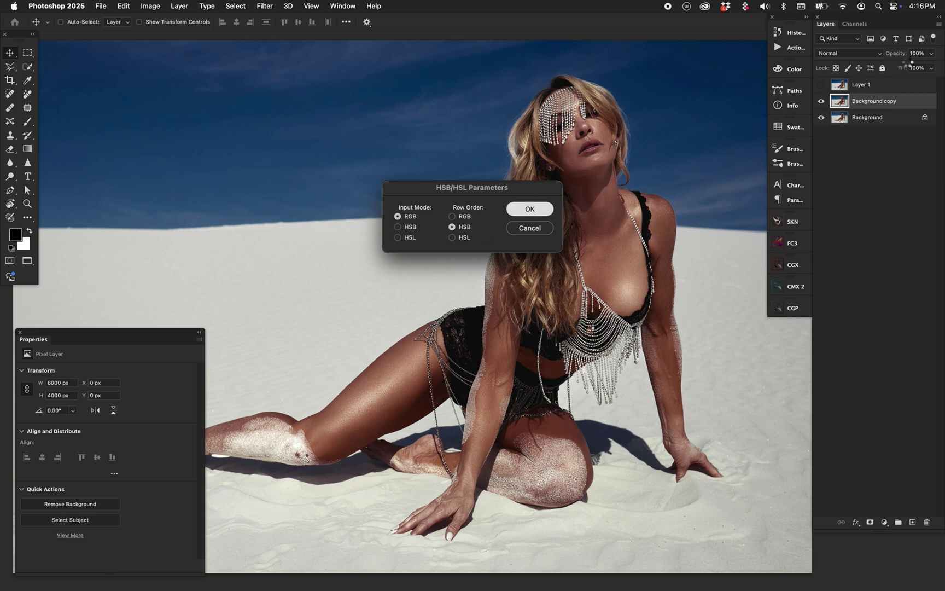
pyautogui.click(530, 209)
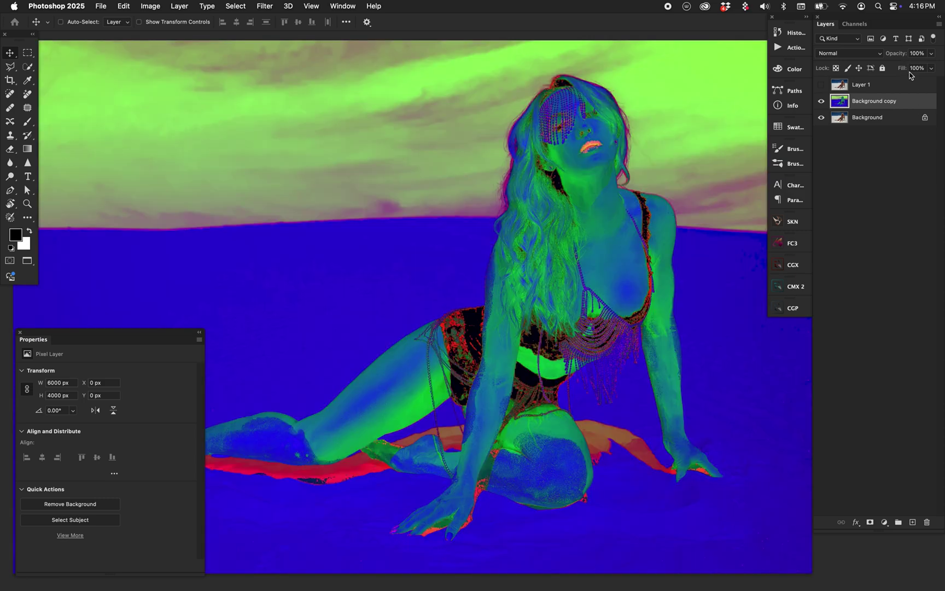
# - Apply Levels to the Background copy's Green channel with output levels of 30 for black and 225 for white
pyautogui.click(851, 25)
pyautogui.click(840, 67)
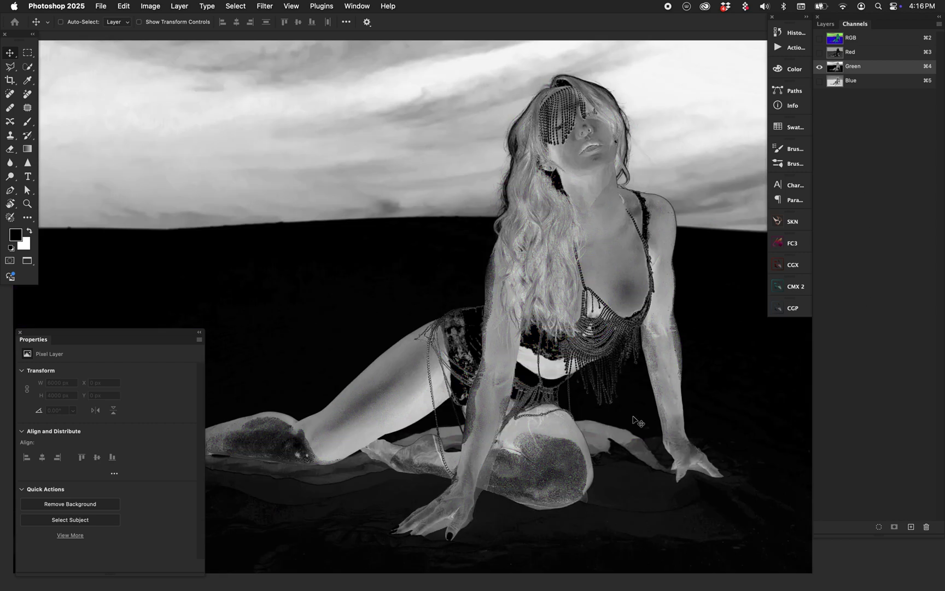
pyautogui.press('super+l')
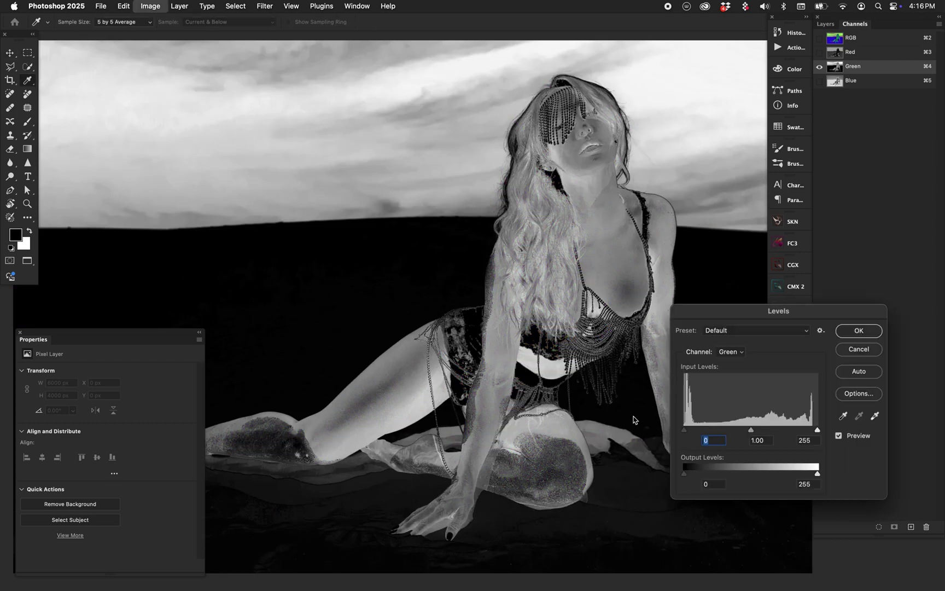
pyautogui.click(711, 484)
pyautogui.write('30')
pyautogui.press('Tab')
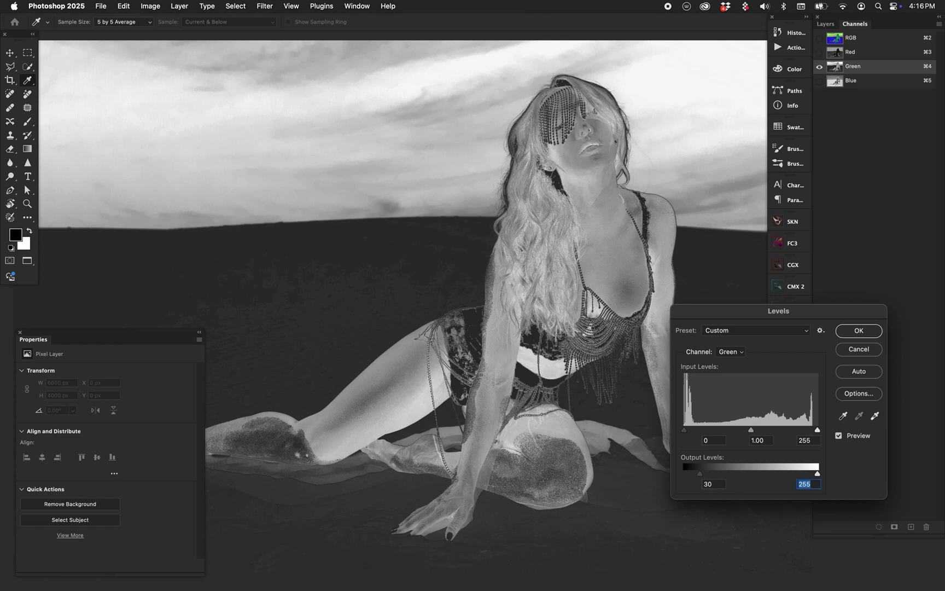
pyautogui.write('230')
pyautogui.press('BackSpace')
pyautogui.press('BackSpace')
pyautogui.write('25')
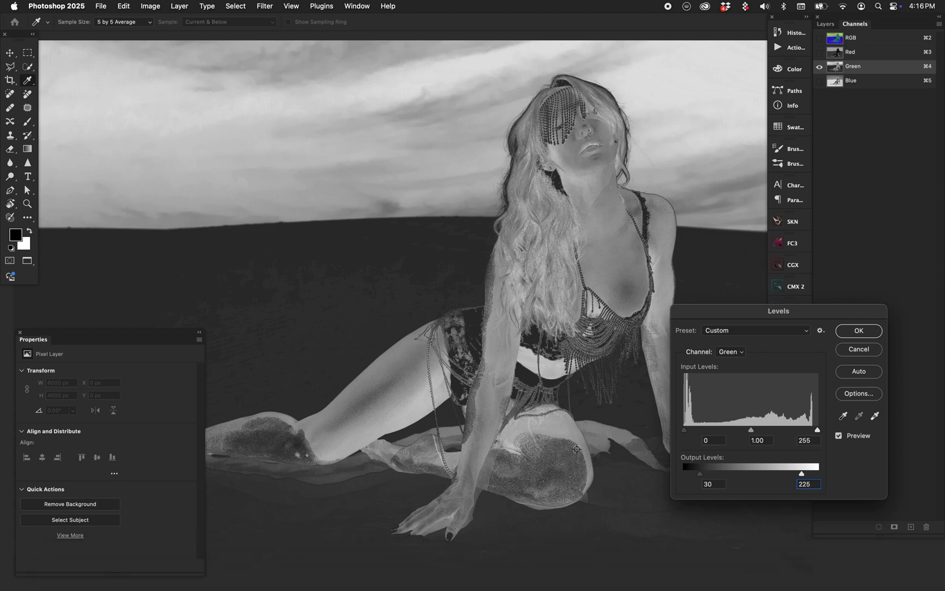
pyautogui.click(844, 332)
pyautogui.press('v')
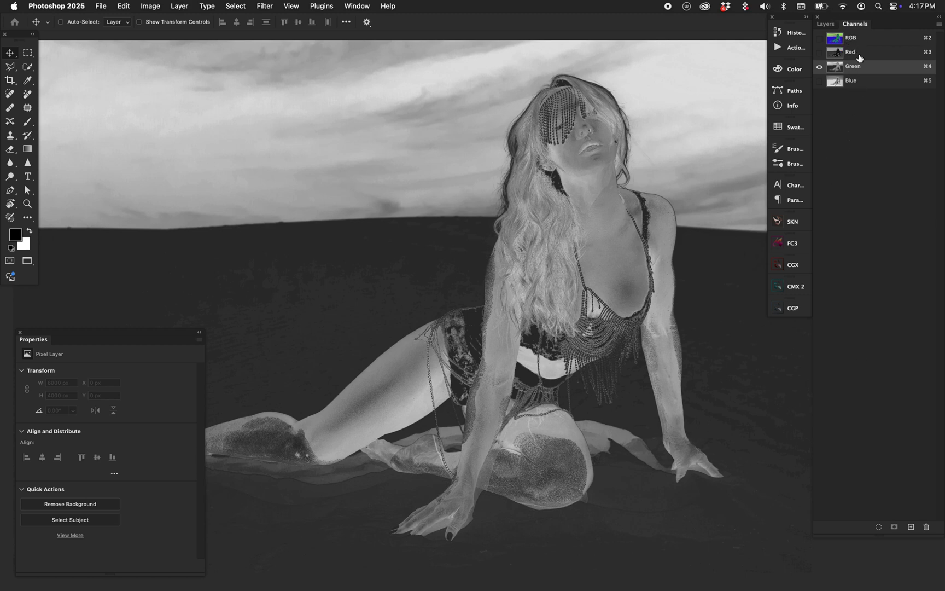
# - Restore the RGB composite and convert the Background copy back from HSB to row order RGB with the HSB/HSL filter
pyautogui.click(846, 39)
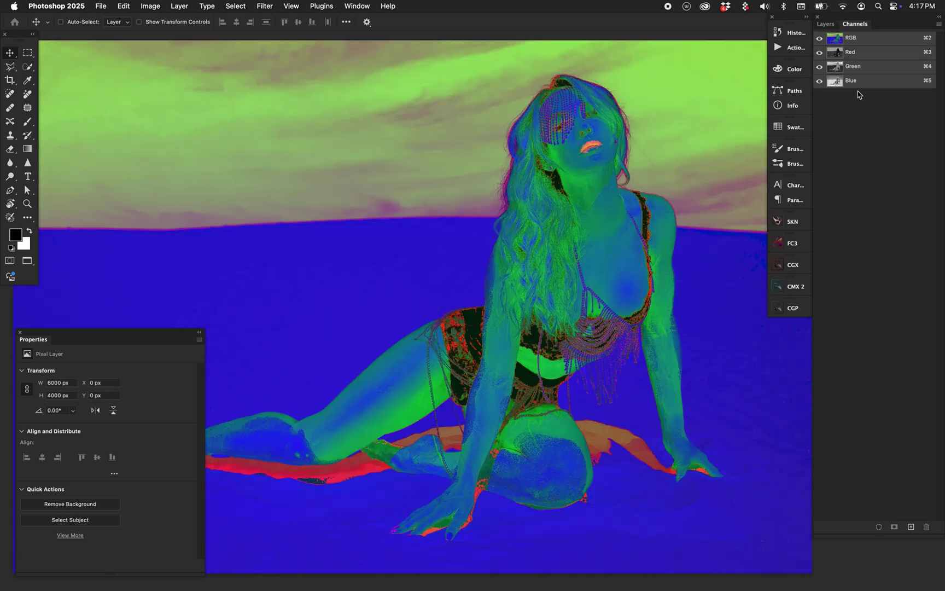
pyautogui.click(825, 24)
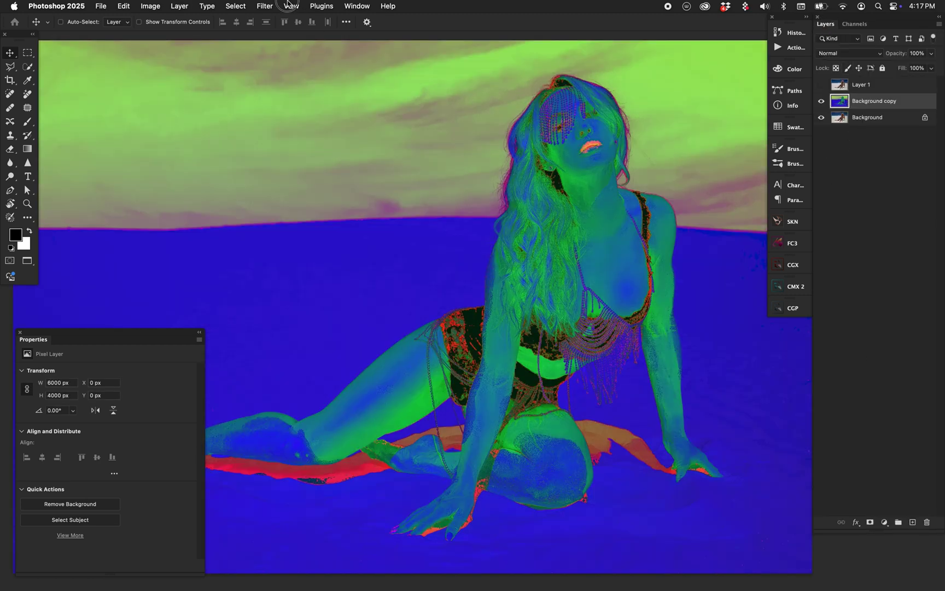
pyautogui.click(265, 6)
pyautogui.moveTo(338, 252)
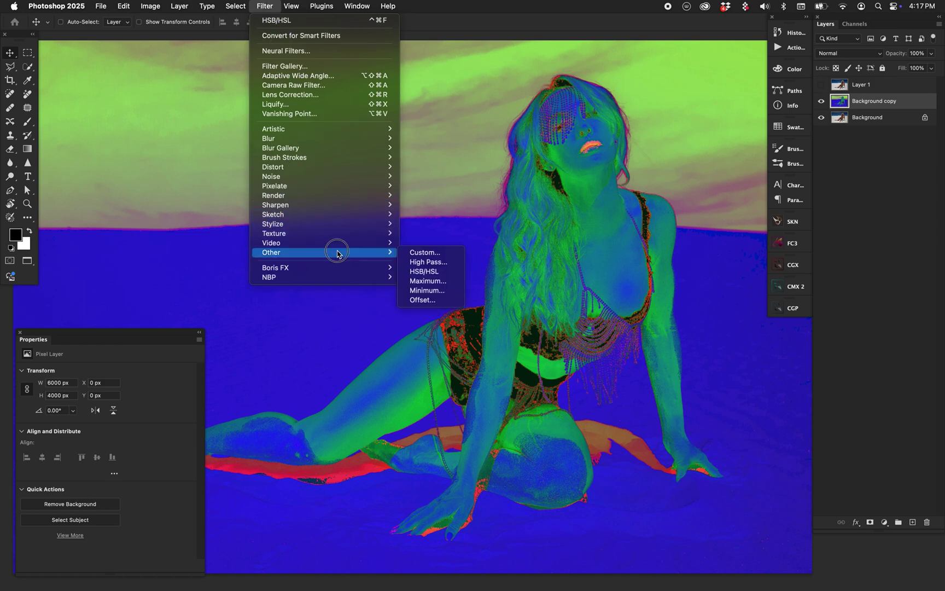
pyautogui.click(424, 272)
pyautogui.click(452, 216)
pyautogui.click(529, 209)
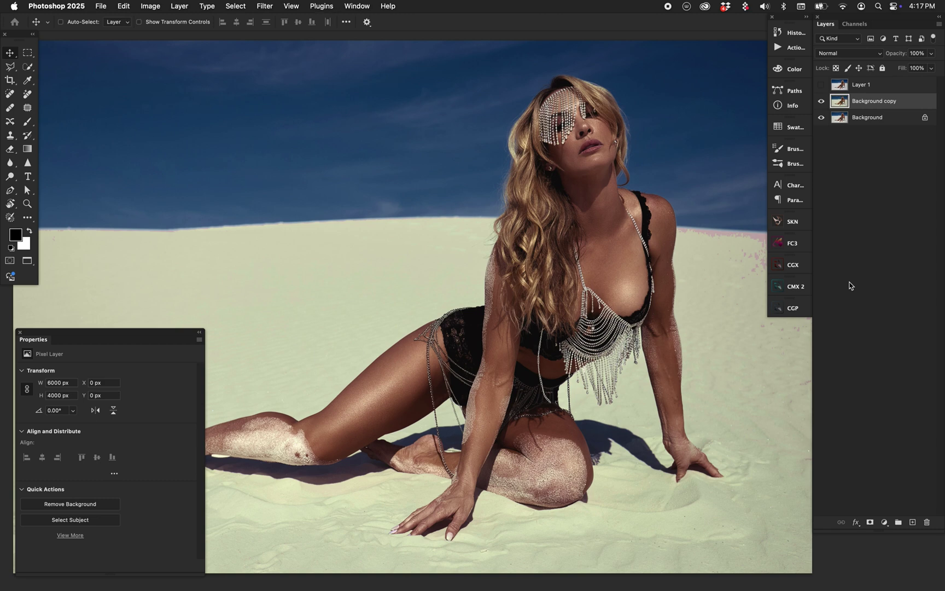
# - Compare the image with the Background copy hidden and shown, and examine the colours in the sand
pyautogui.click(821, 101)
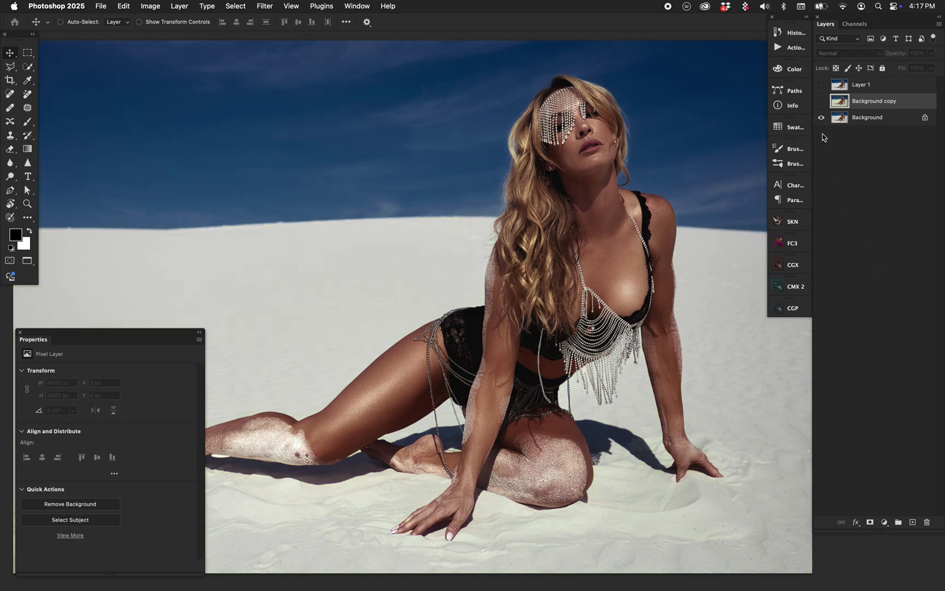
pyautogui.click(820, 101)
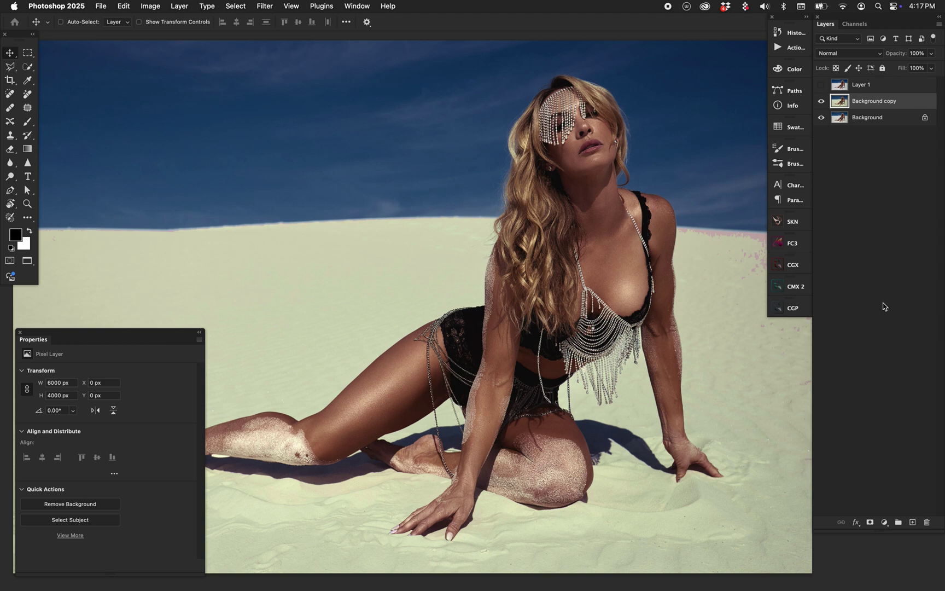
pyautogui.moveTo(584, 258); pyautogui.dragTo(548, 258)
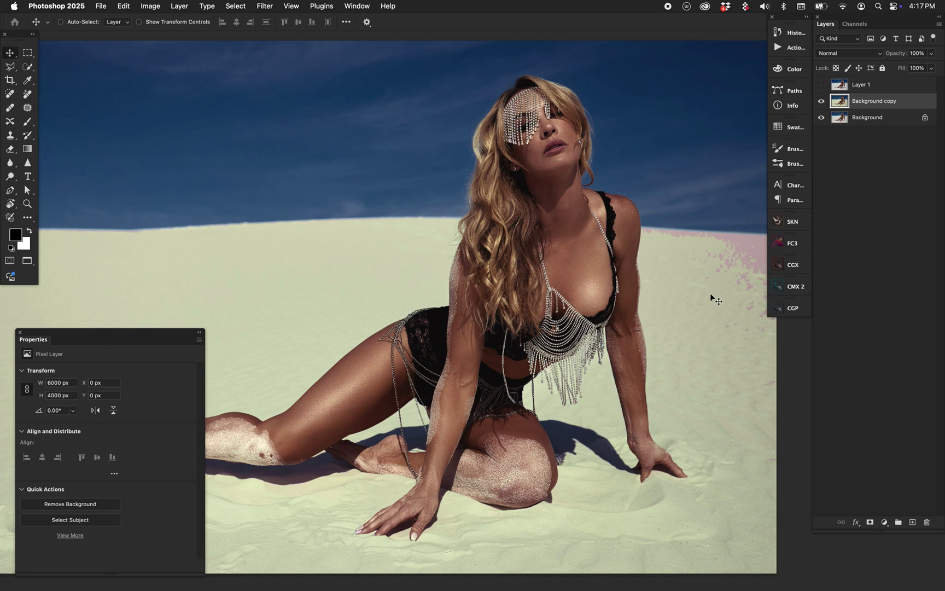
pyautogui.hscroll(5, 710, 293)
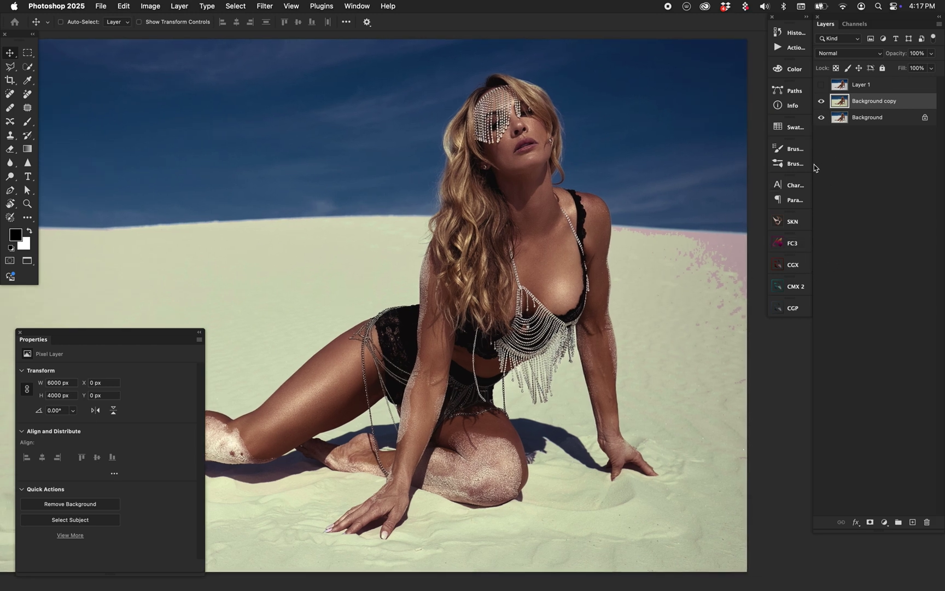
pyautogui.hscroll(-3, 517, 299)
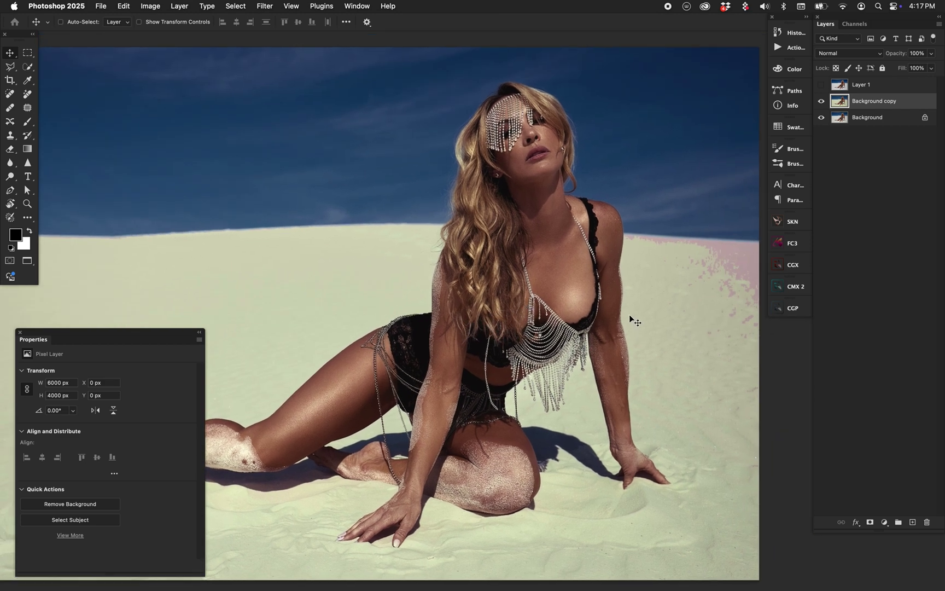
# - Compare the Background copy, Layer 1 and original versions by switching the visibility of both adjusted layers
pyautogui.click(821, 101)
pyautogui.click(821, 100)
pyautogui.click(821, 85)
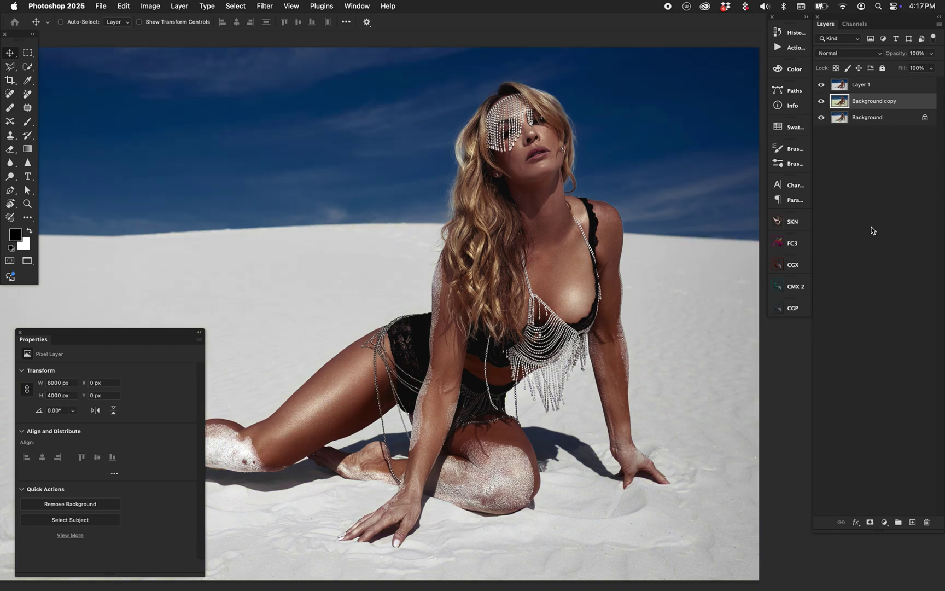
pyautogui.click(821, 102)
pyautogui.click(821, 86)
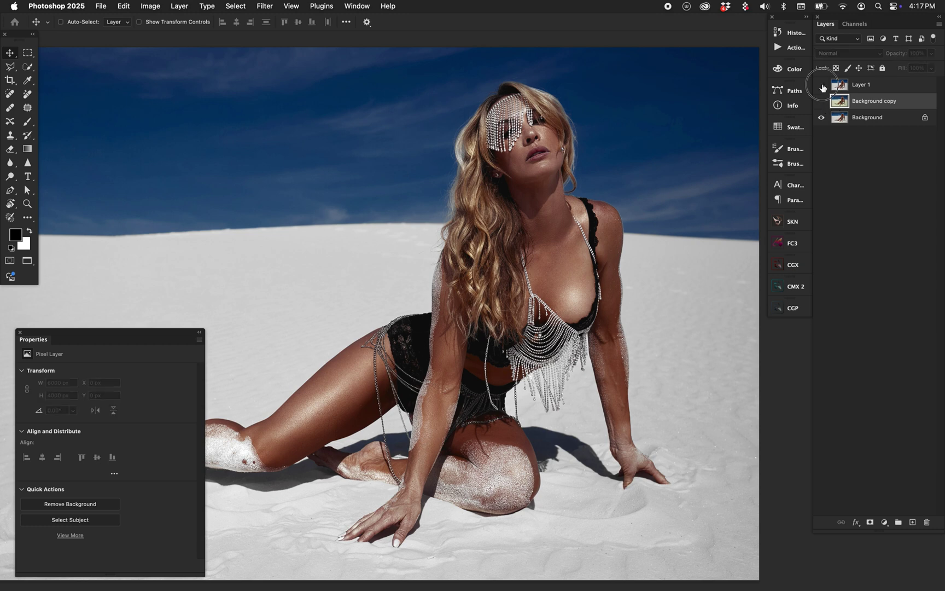
pyautogui.click(822, 84)
pyautogui.click(821, 101)
pyautogui.click(821, 85)
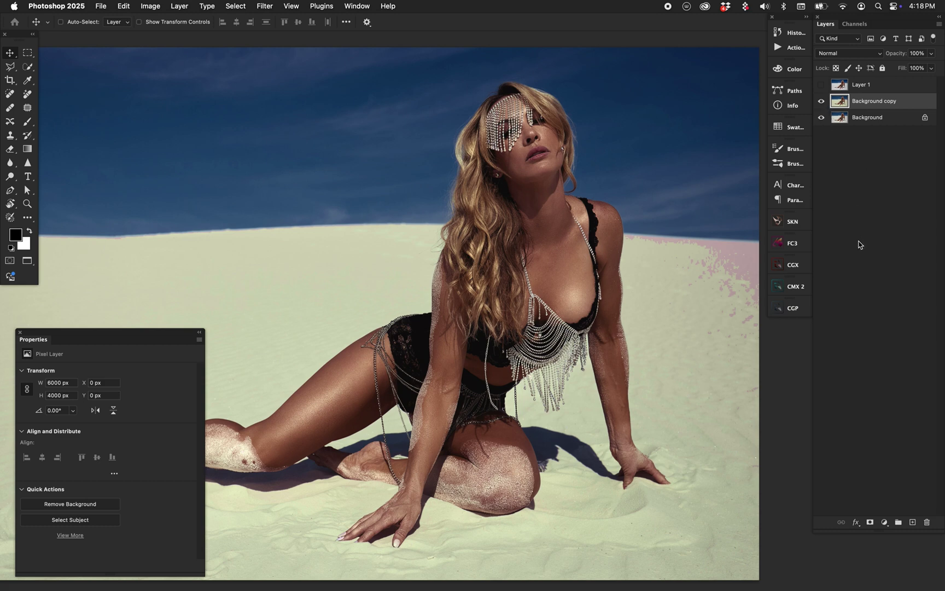
# - Hide the Background copy, then show Layer 1 and make it the active layer
pyautogui.click(821, 101)
pyautogui.click(821, 84)
pyautogui.click(842, 87)
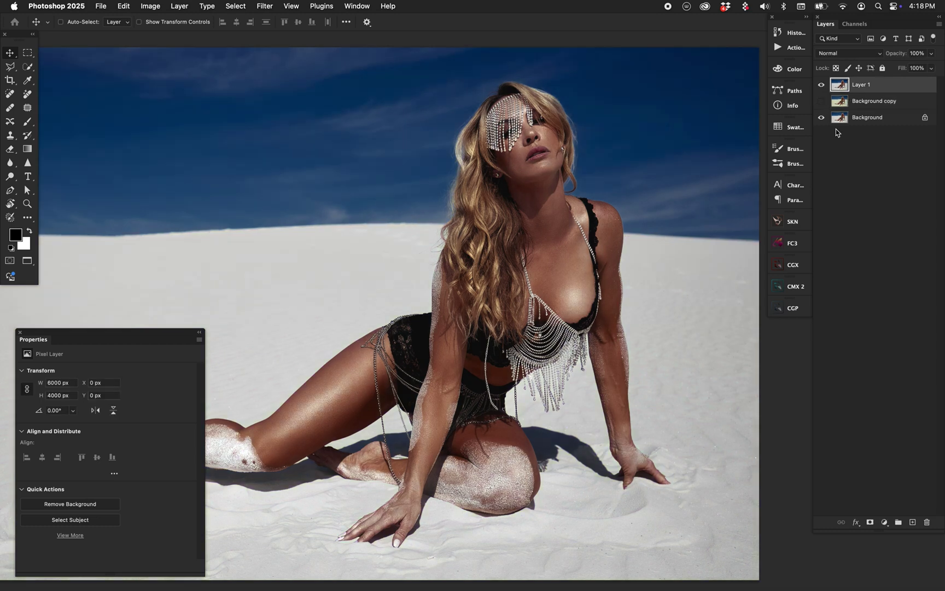
# - Compare the original portrait with Layer 1 by hiding and showing the layer, leaving it visible
pyautogui.click(821, 84)
pyautogui.click(821, 84)
pyautogui.click(821, 84)
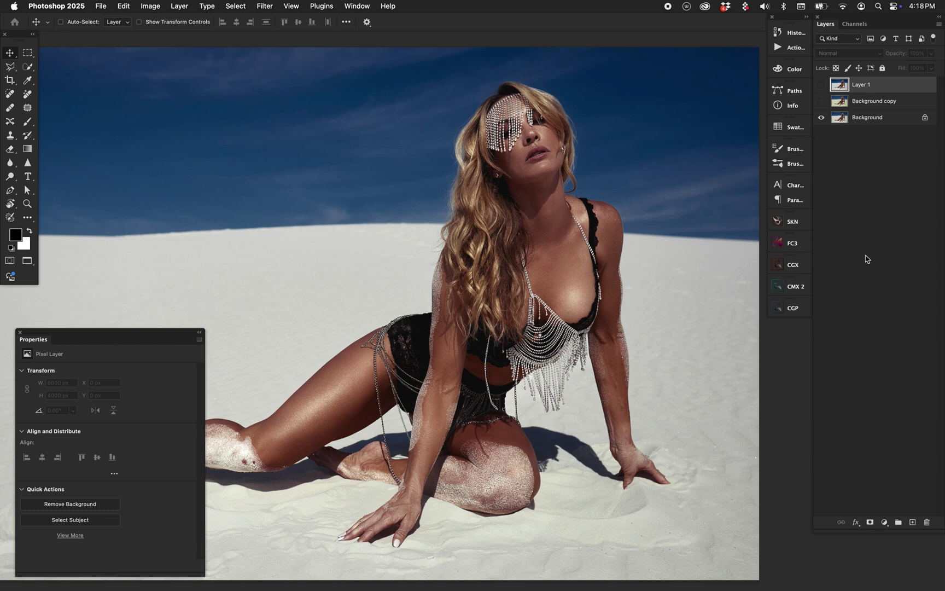
pyautogui.click(821, 85)
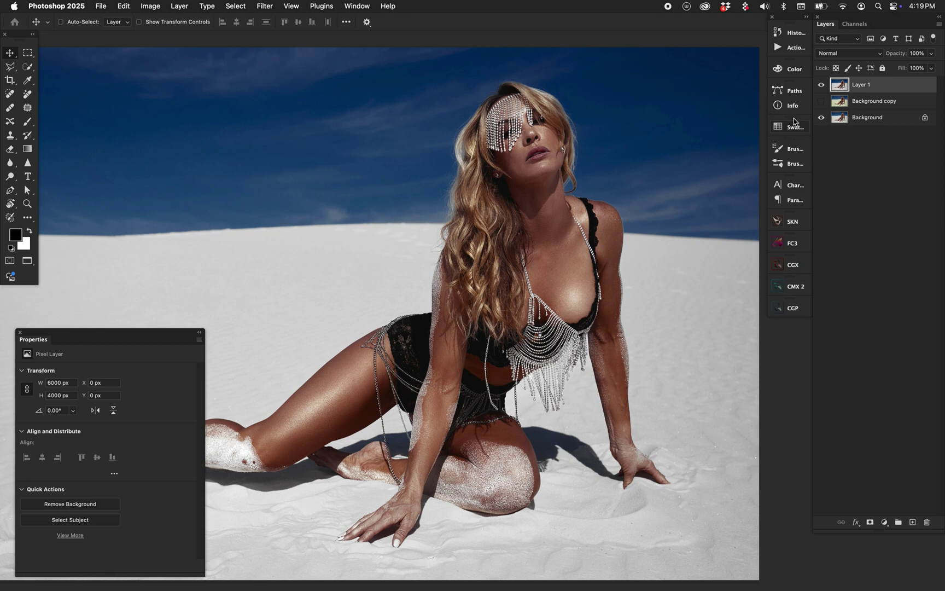
pyautogui.click(821, 85)
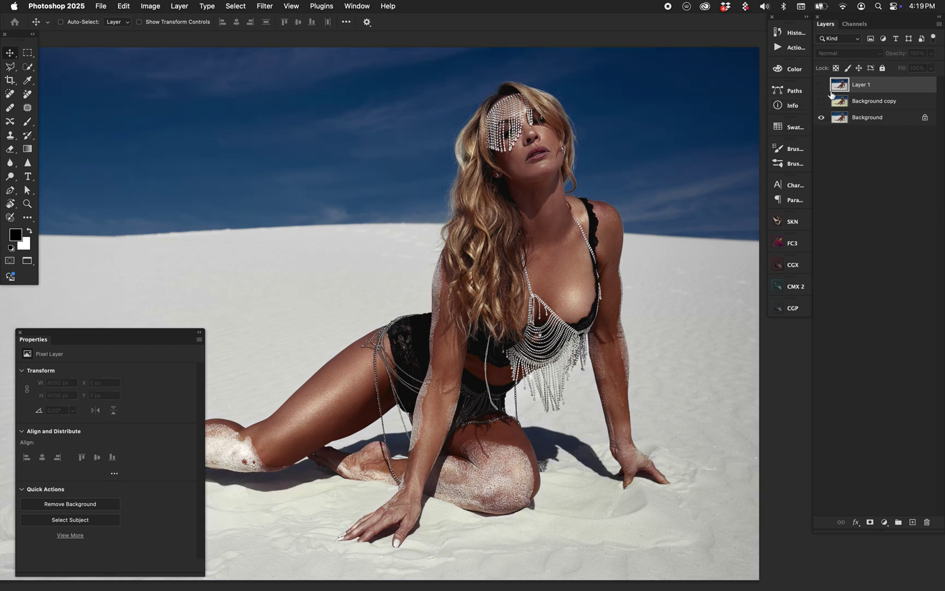
pyautogui.click(821, 85)
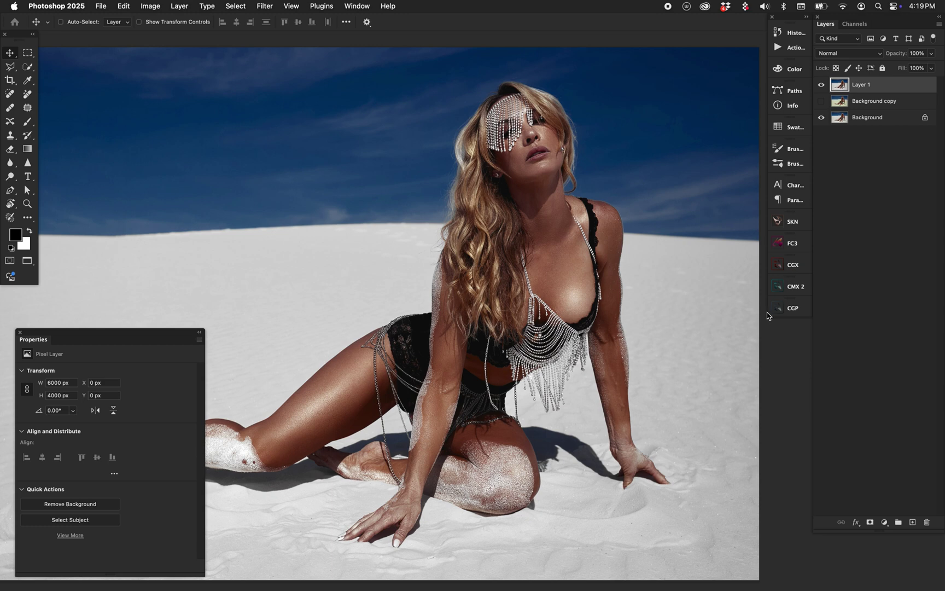
pyautogui.click(266, 7)
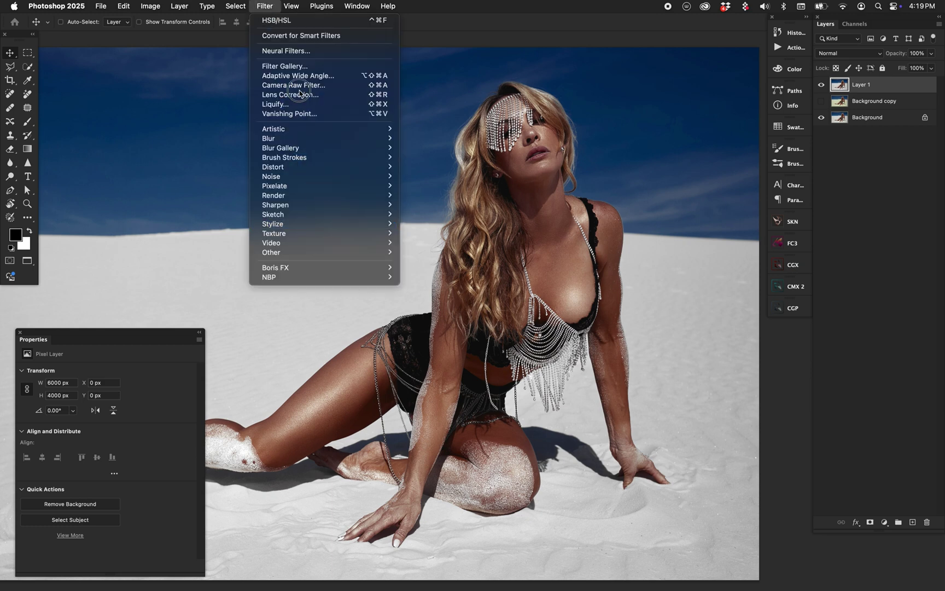
pyautogui.click(270, 6)
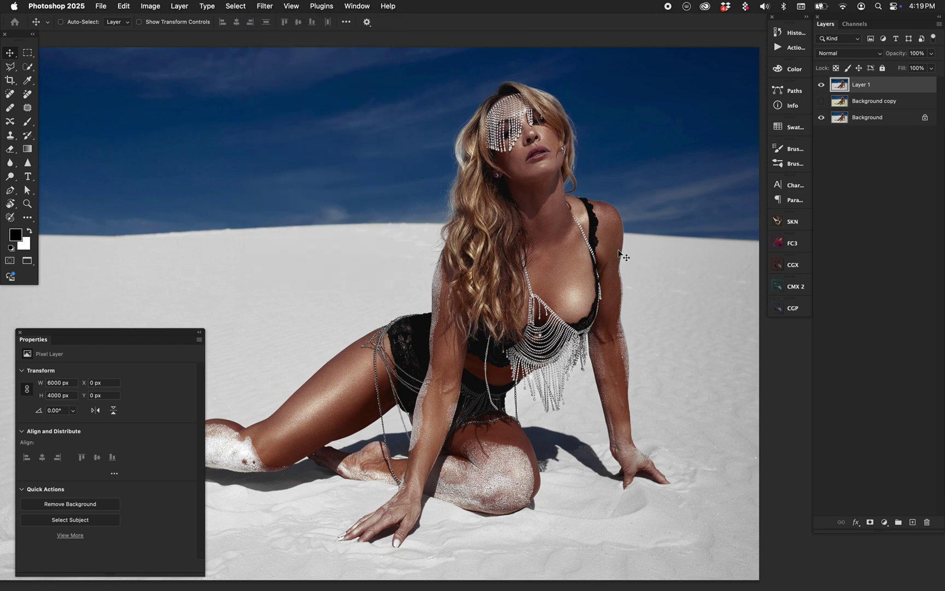